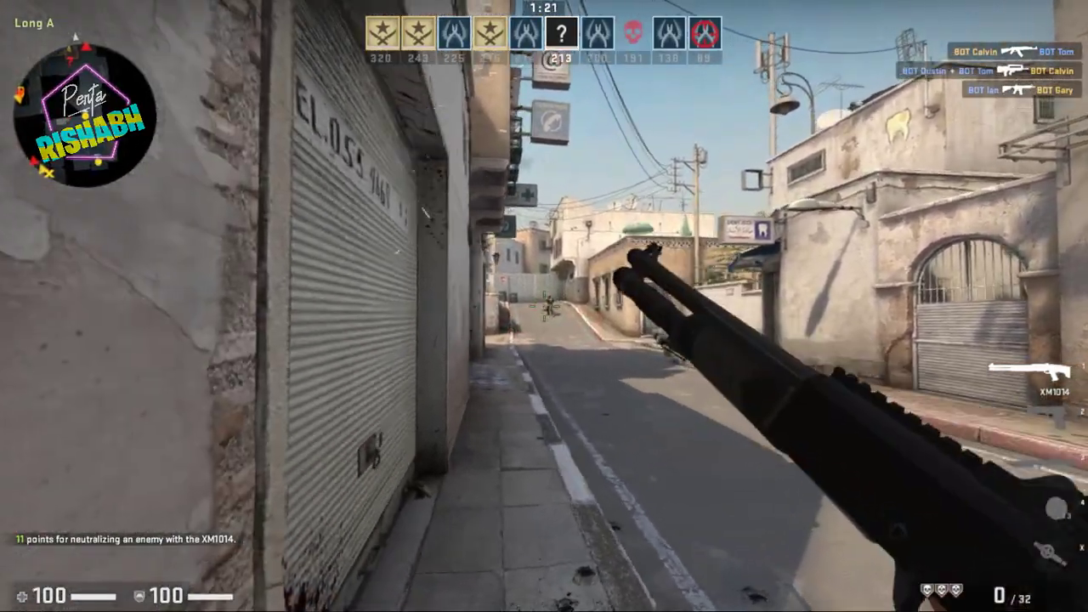
# Move out toward the street, kill the enemy with the XM1014, and reload.
pyautogui.press('w')
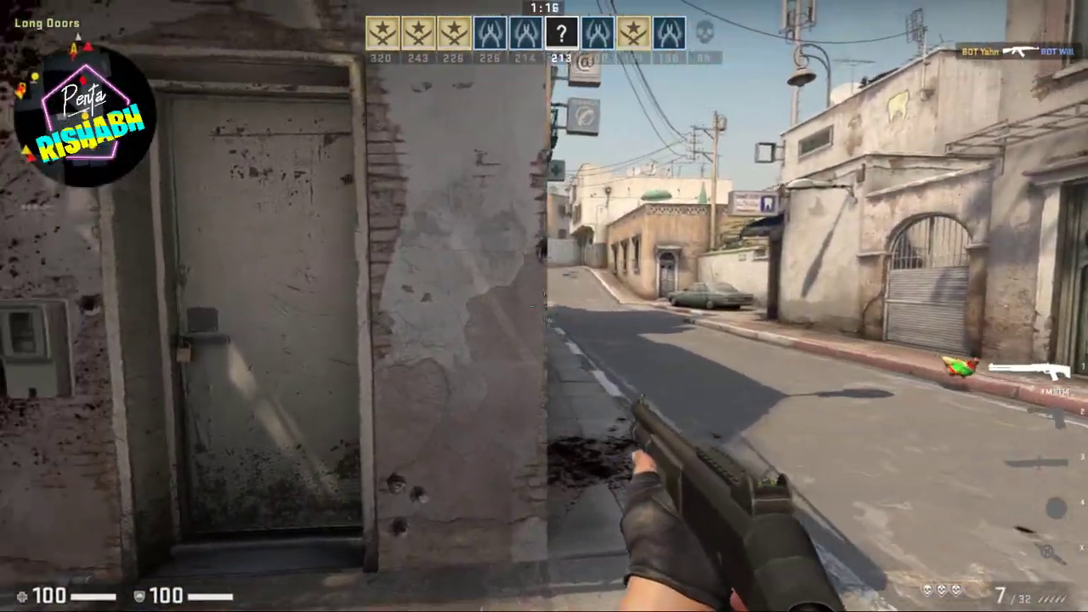
pyautogui.click(544, 306)
pyautogui.click(544, 306)
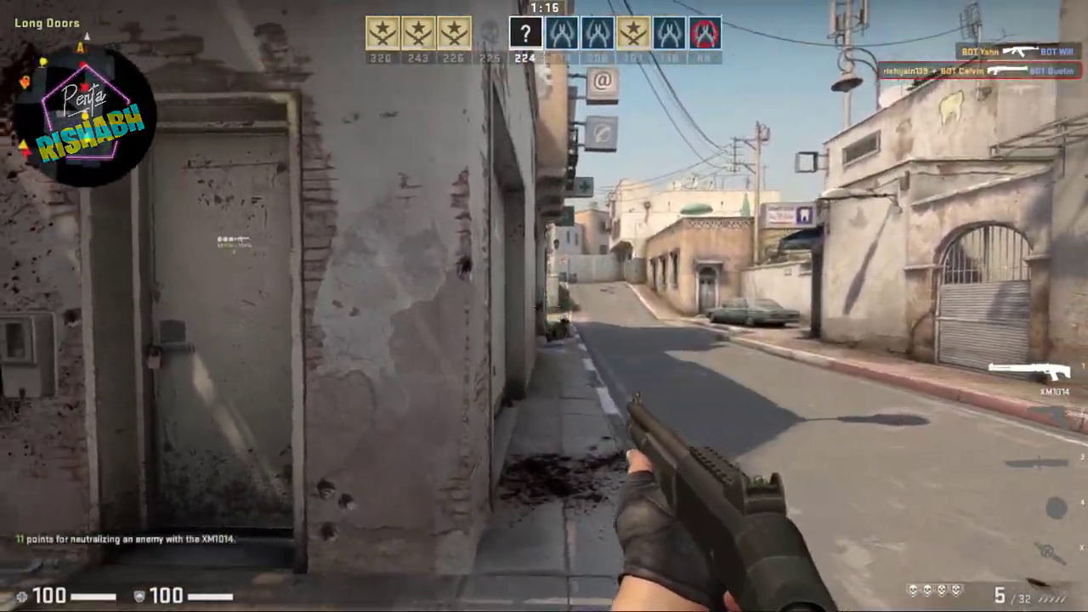
pyautogui.press('r')
# Push up Long A, shoot the enemy near A site, and reach Under A.
pyautogui.press('w')
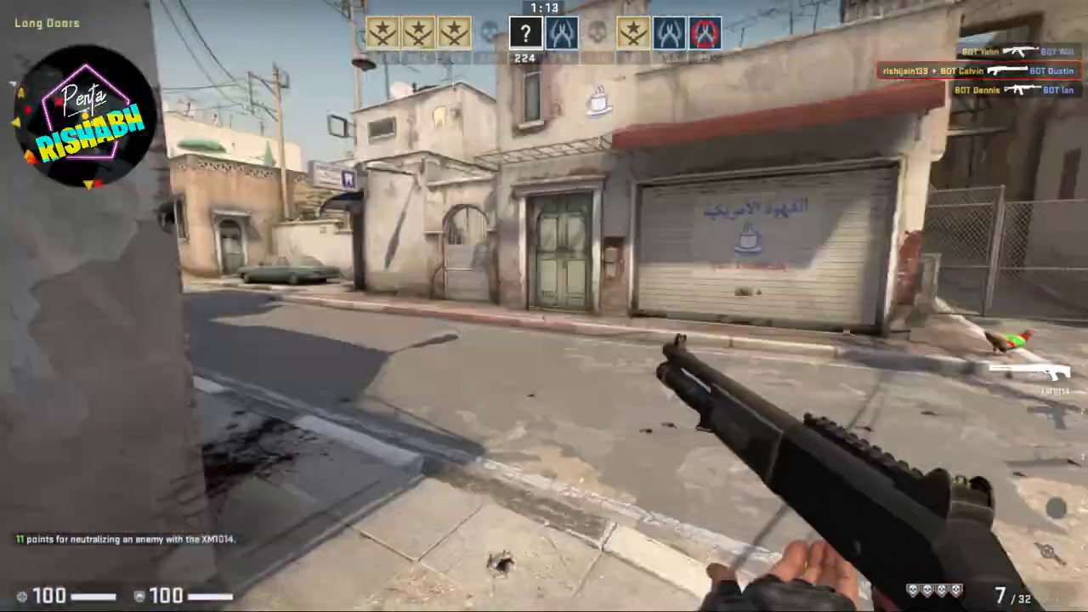
pyautogui.press('w')
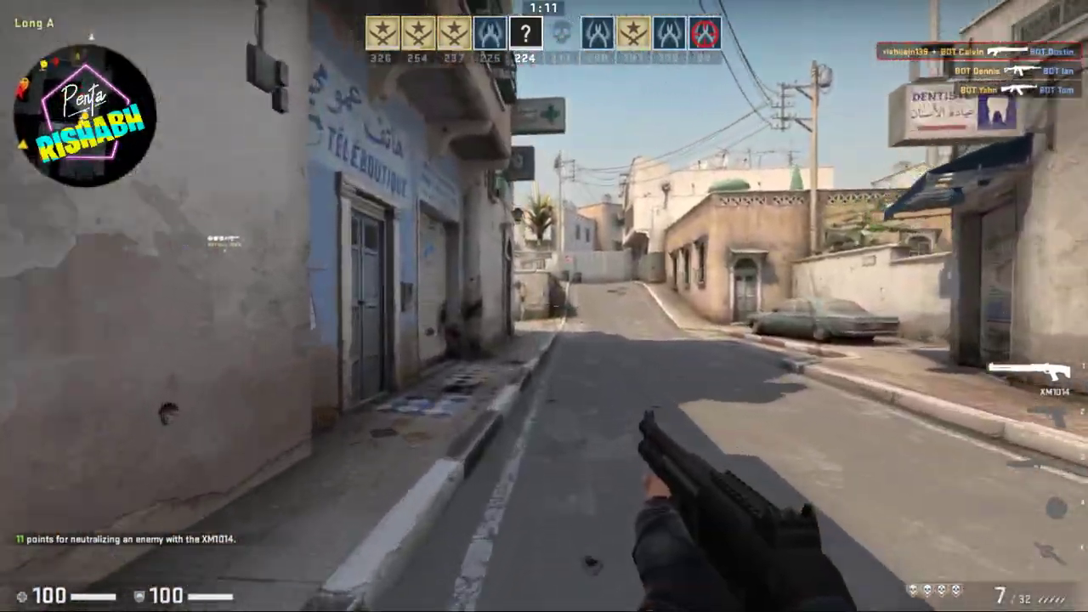
pyautogui.press('w')
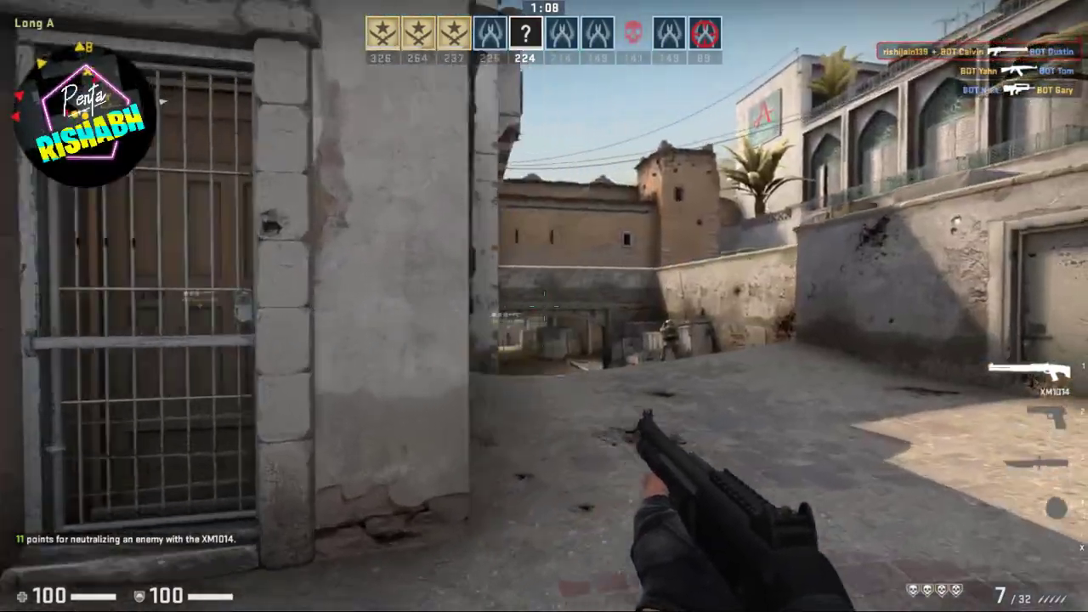
pyautogui.press('w')
pyautogui.click(544, 306)
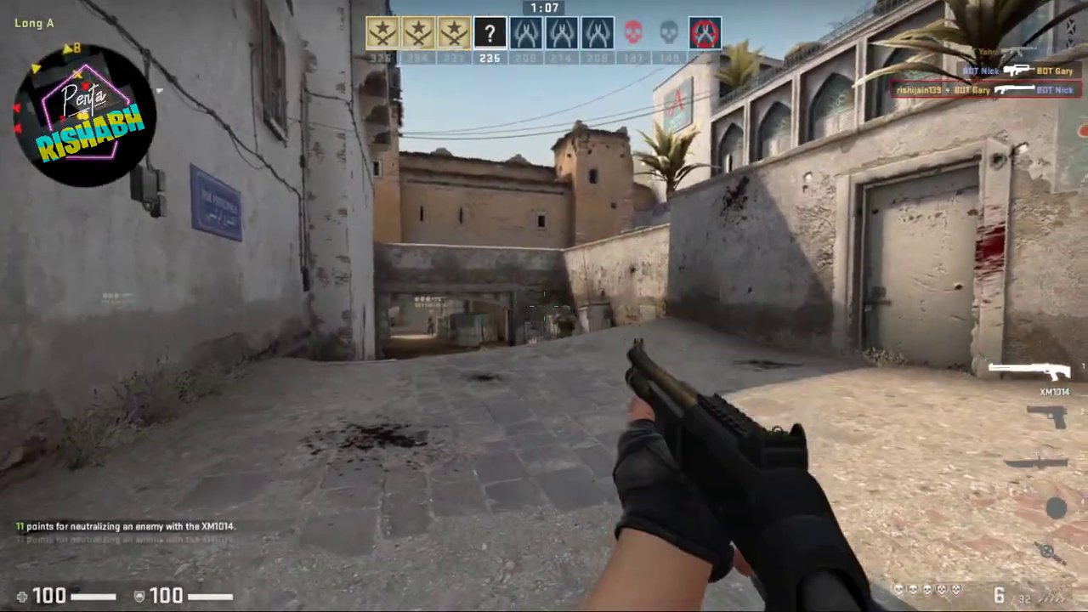
pyautogui.press('w')
pyautogui.press('r')
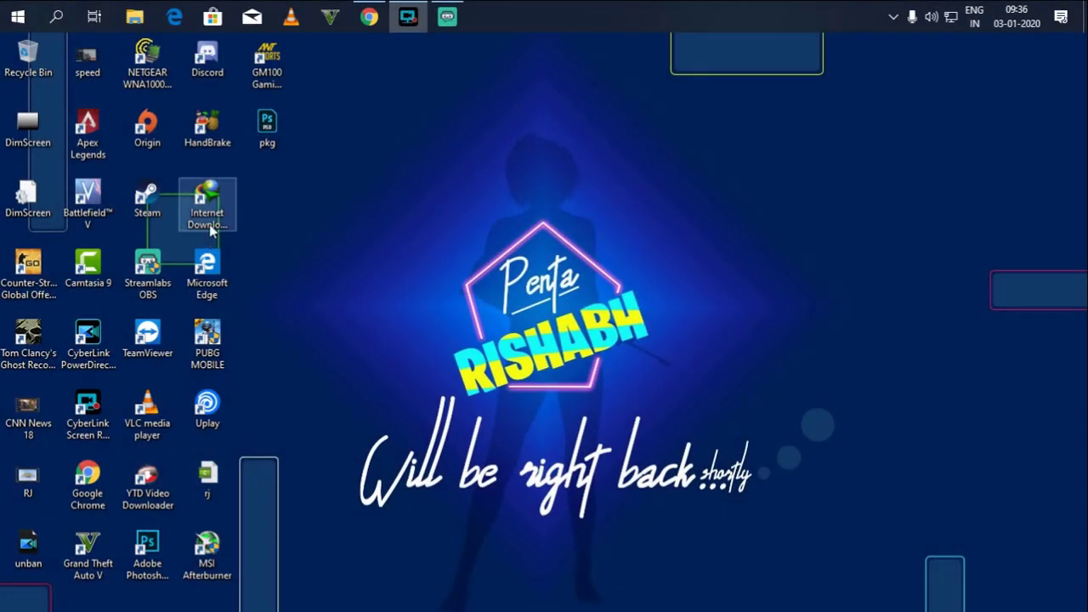
# Bring up the Streamlabs OBS window from the taskbar and drag it rightward on the desktop.
pyautogui.click(438, 10)
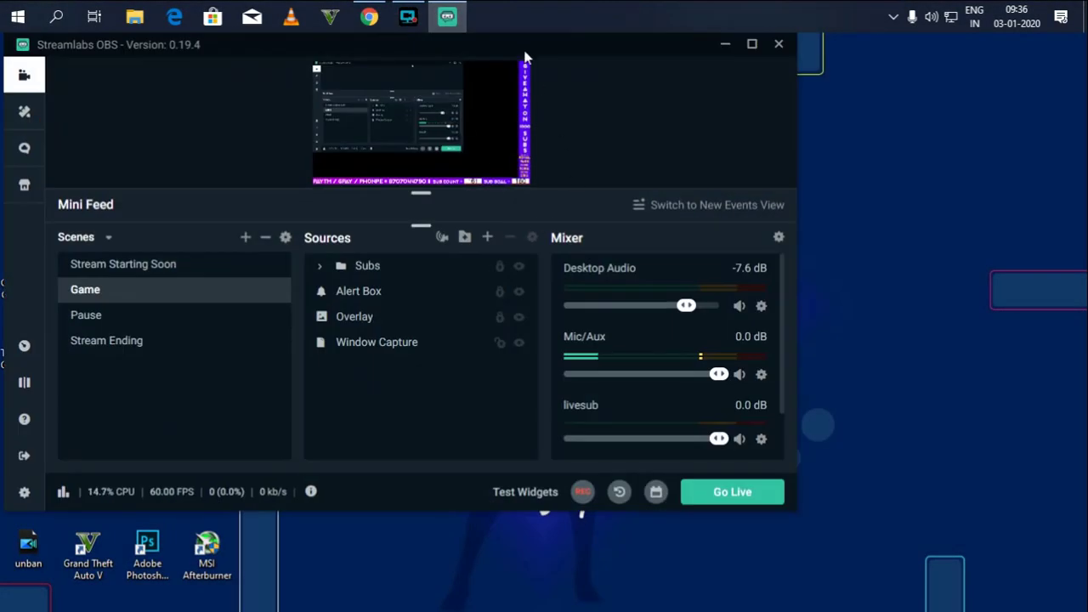
pyautogui.moveTo(522, 53); pyautogui.dragTo(663, 52)
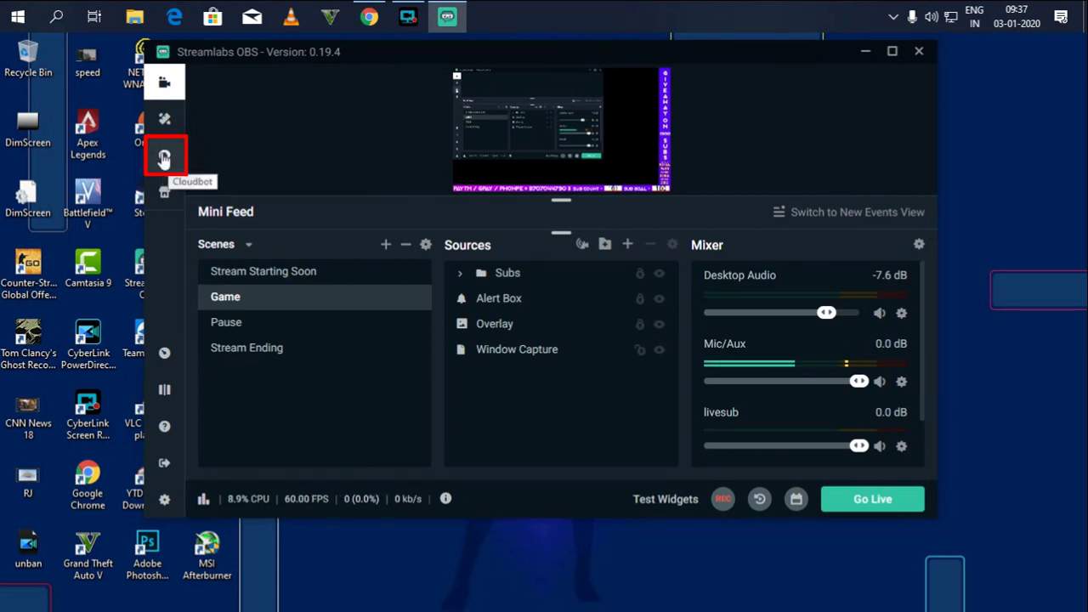
# Go to the Cloudbot page, switch Cloudbot on, and copy the Streamlabs channel URL.
pyautogui.click(164, 159)
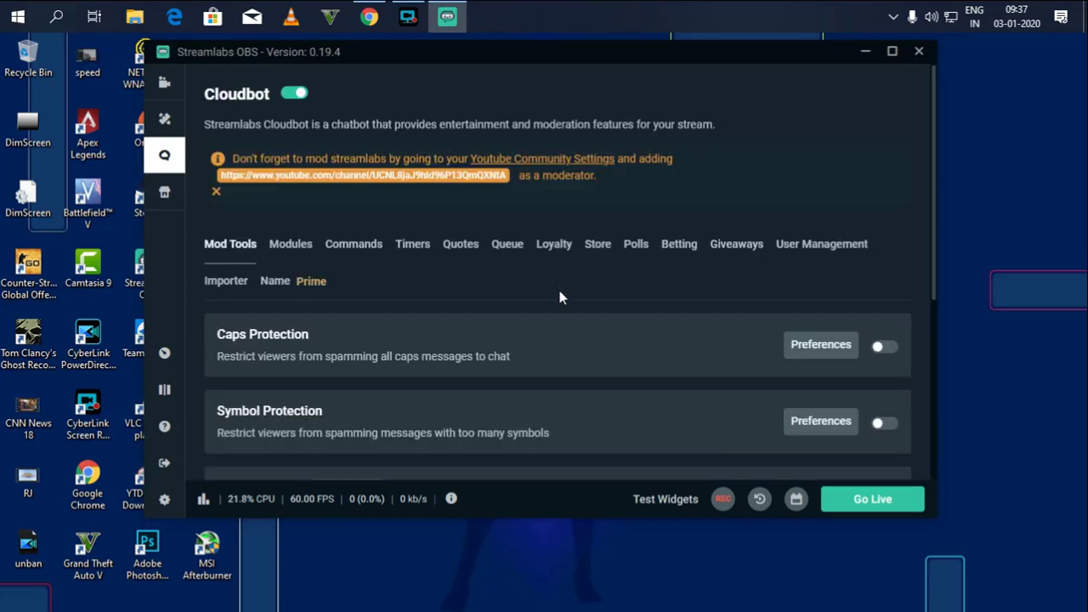
pyautogui.click(293, 95)
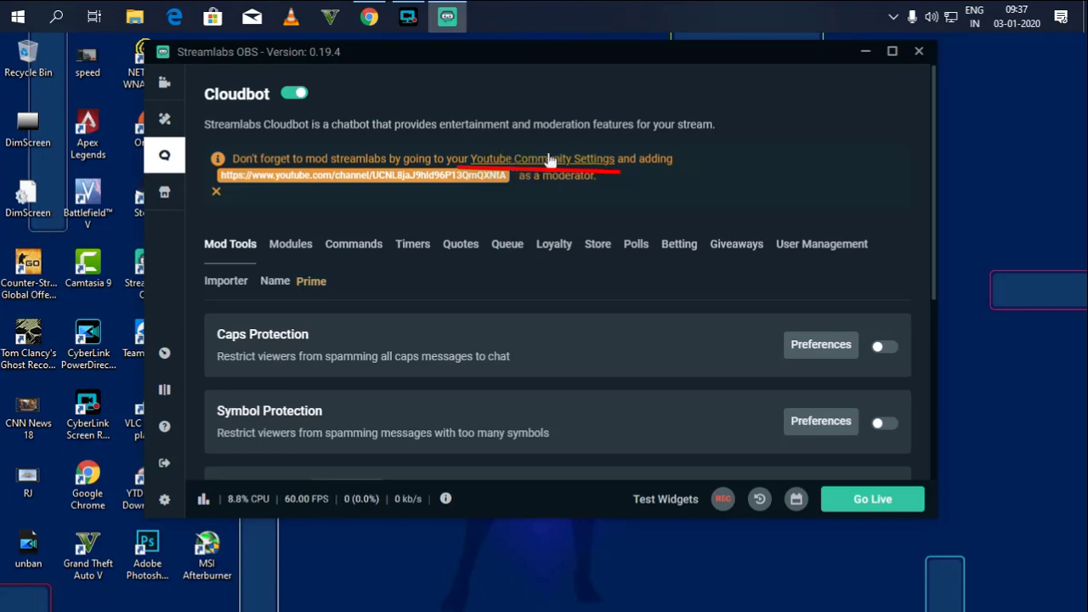
pyautogui.click(467, 177)
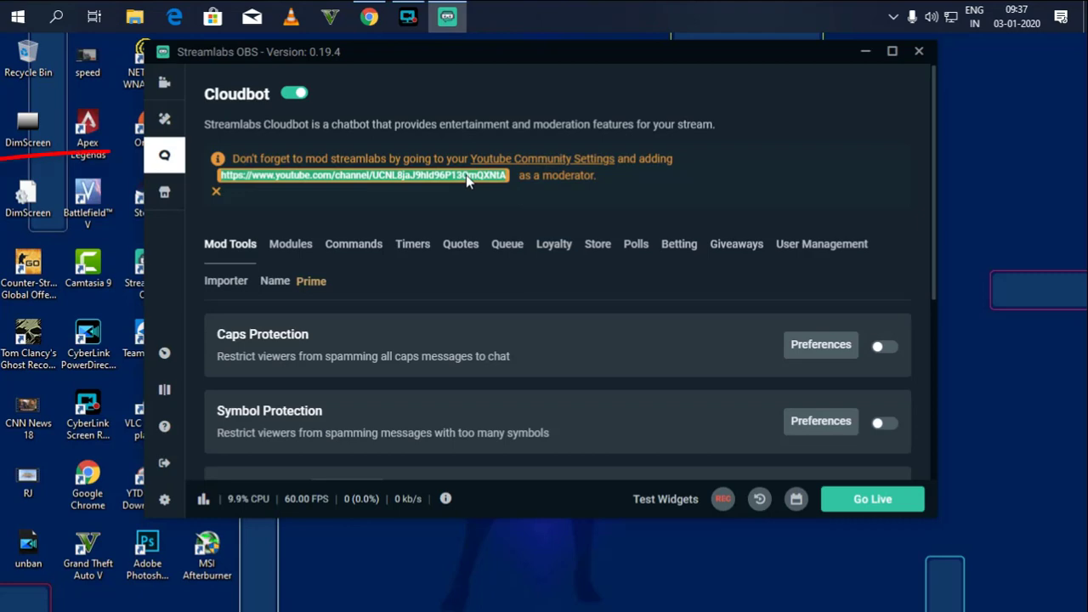
# Open YouTube Community settings and sign in with the account's email and password.
pyautogui.click(548, 160)
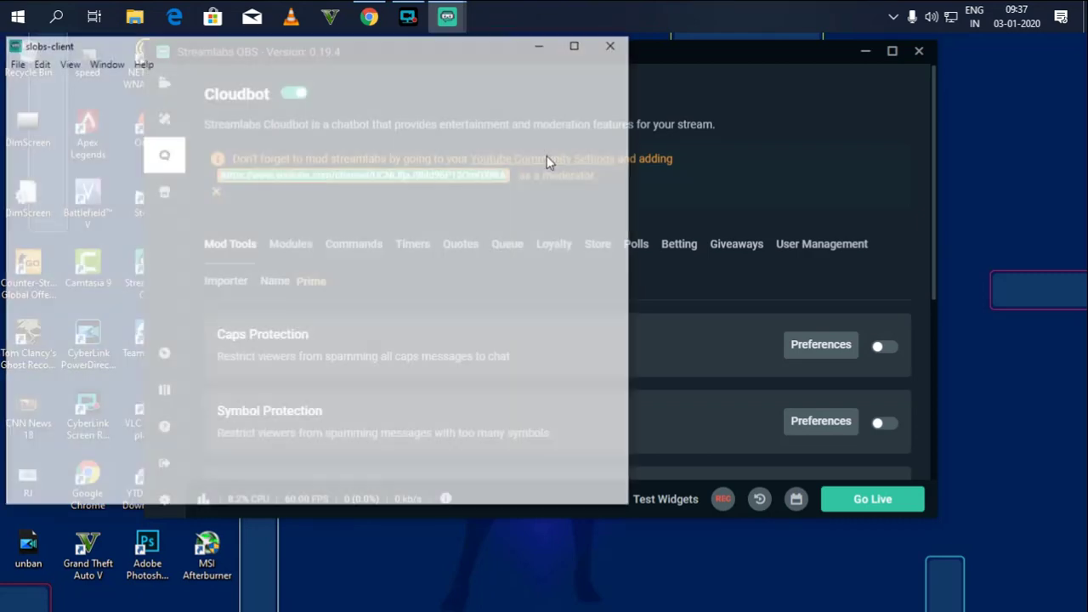
pyautogui.moveTo(408, 48); pyautogui.dragTo(500, 59)
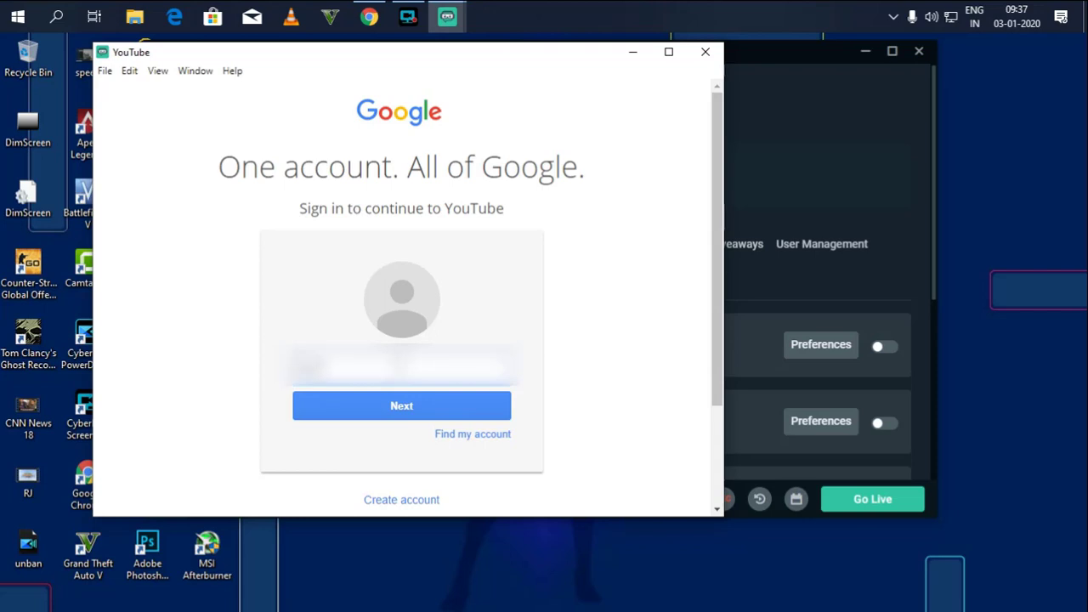
pyautogui.write('gmail.c')
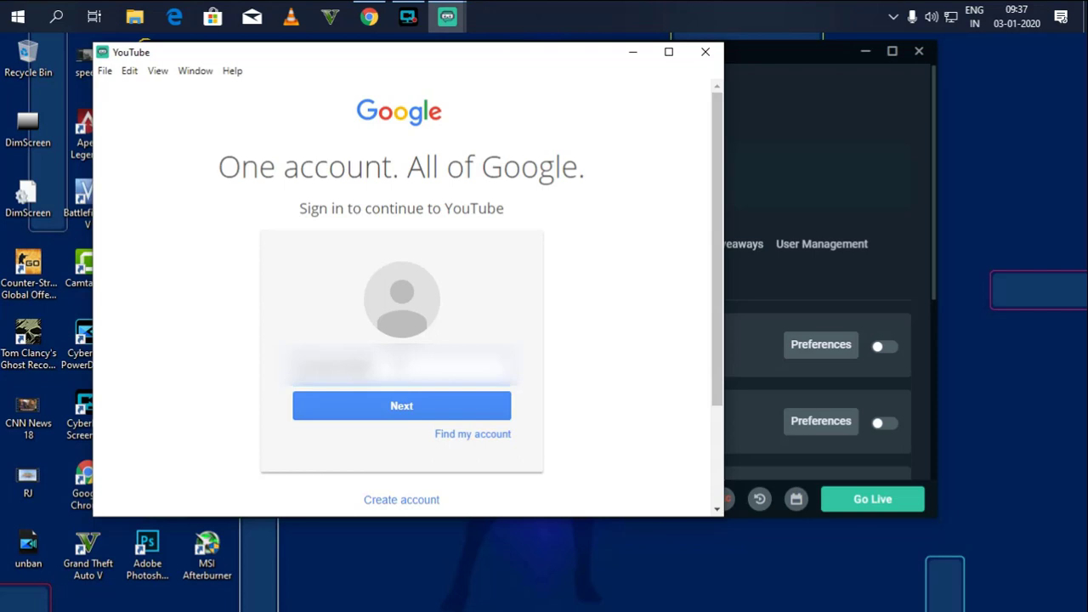
pyautogui.press('Return')
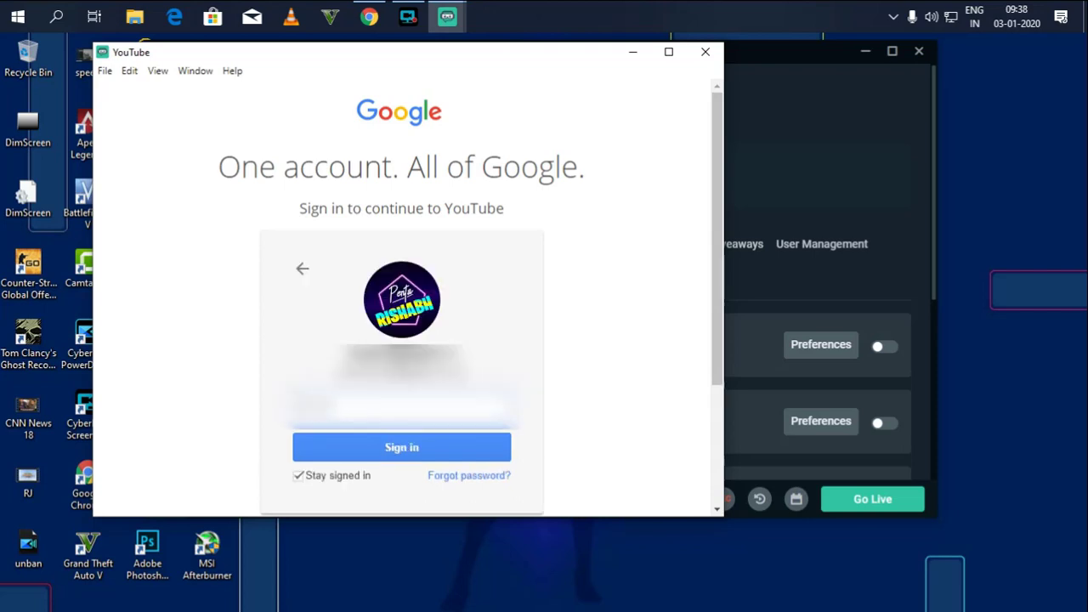
pyautogui.press('Return')
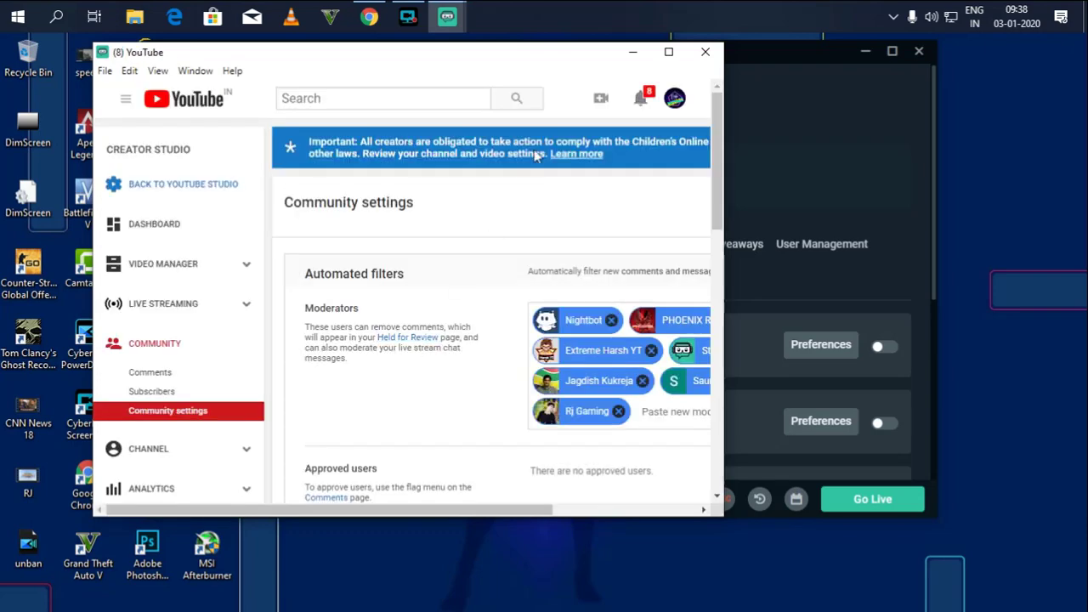
# Maximize YouTube, re-add Streamlabs as moderator from the pasted channel URL, and save.
pyautogui.click(668, 52)
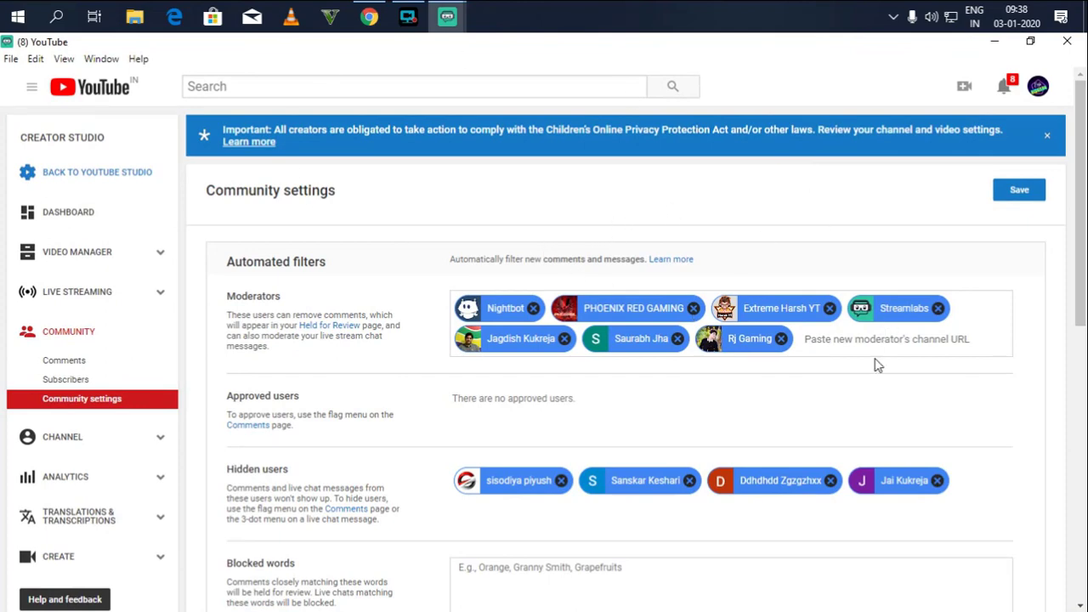
pyautogui.click(937, 308)
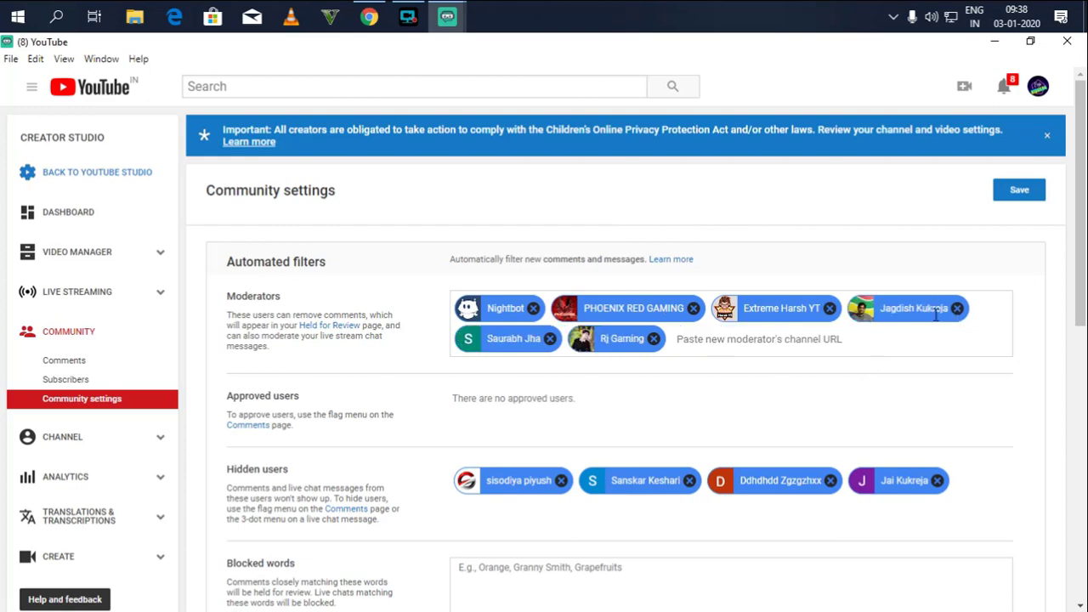
pyautogui.click(741, 345)
pyautogui.hotkey('ctrl', 'v')
pyautogui.press('Return')
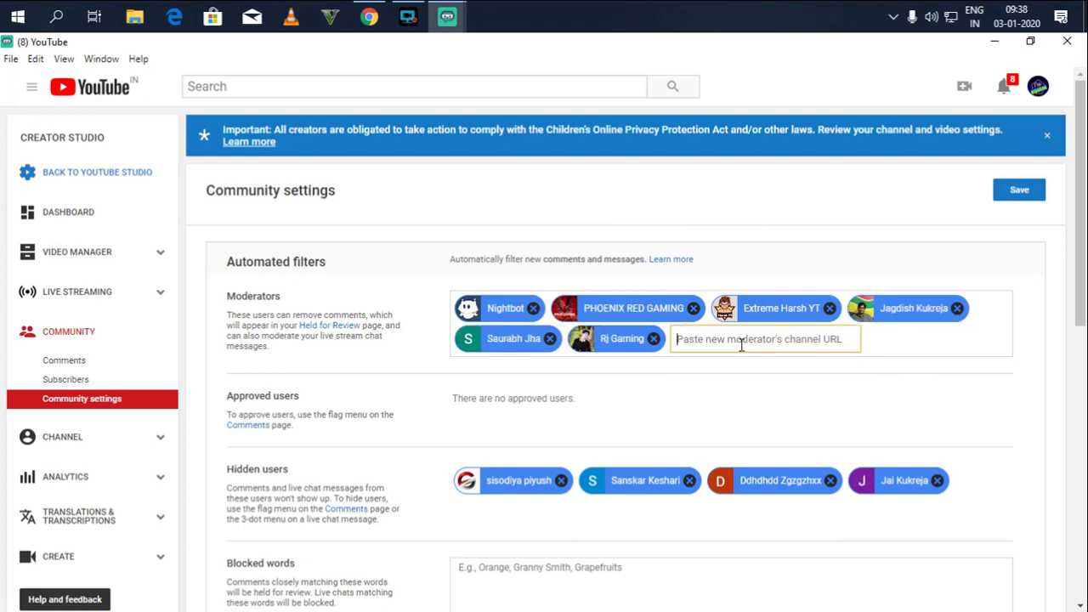
pyautogui.click(741, 351)
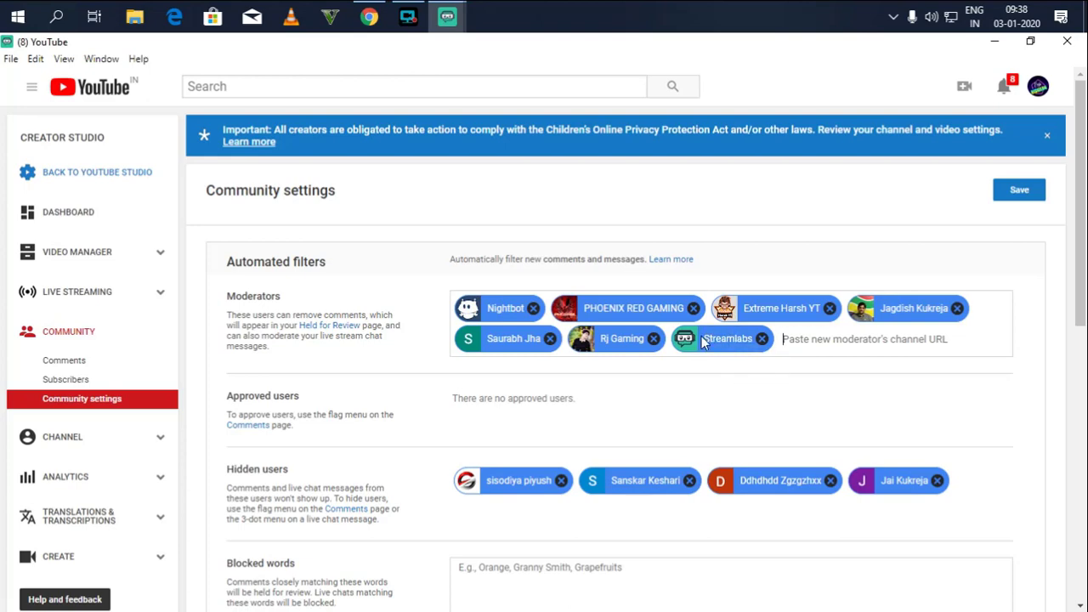
pyautogui.click(1009, 199)
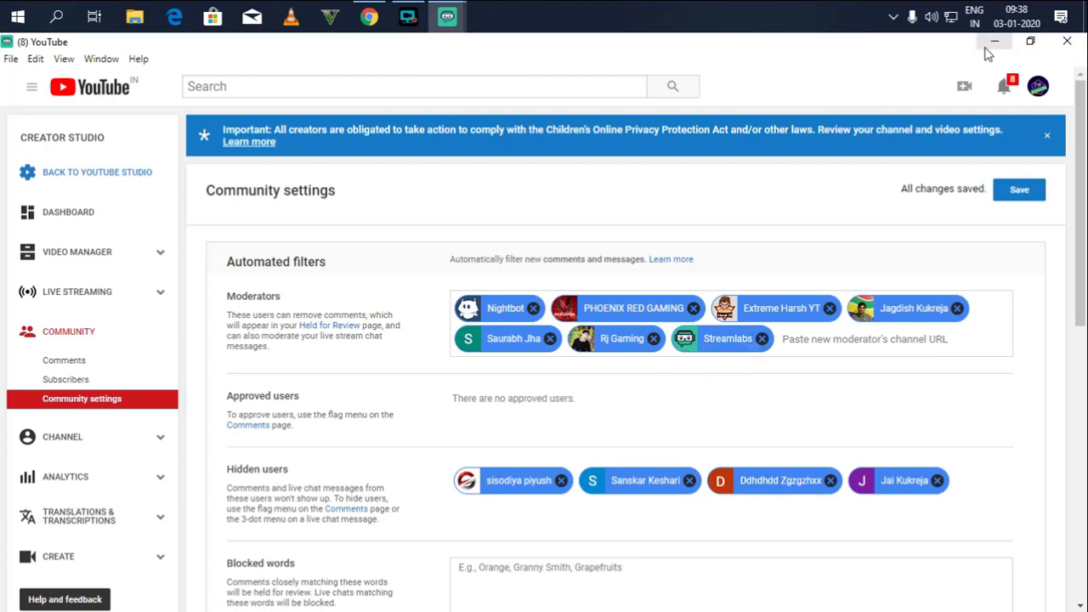
pyautogui.click(1066, 41)
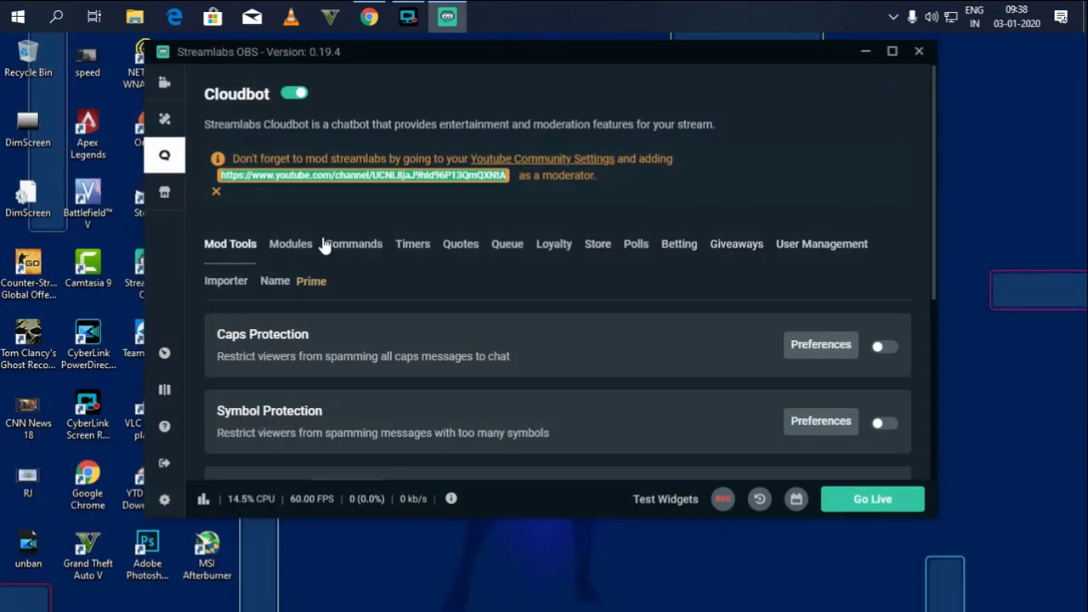
pyautogui.click(738, 253)
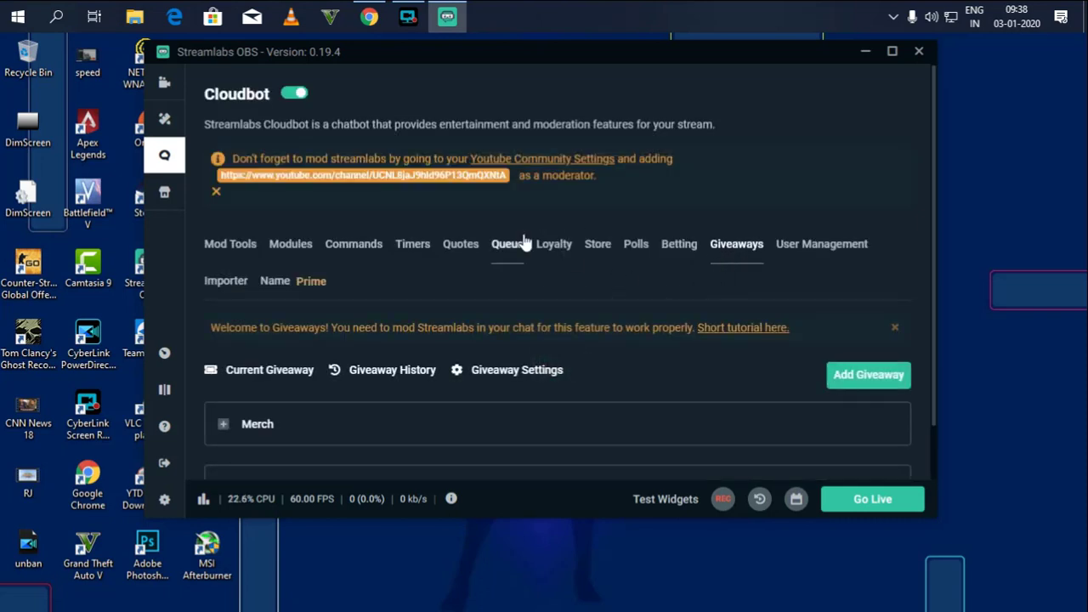
pyautogui.scroll(-1, 559, 242)
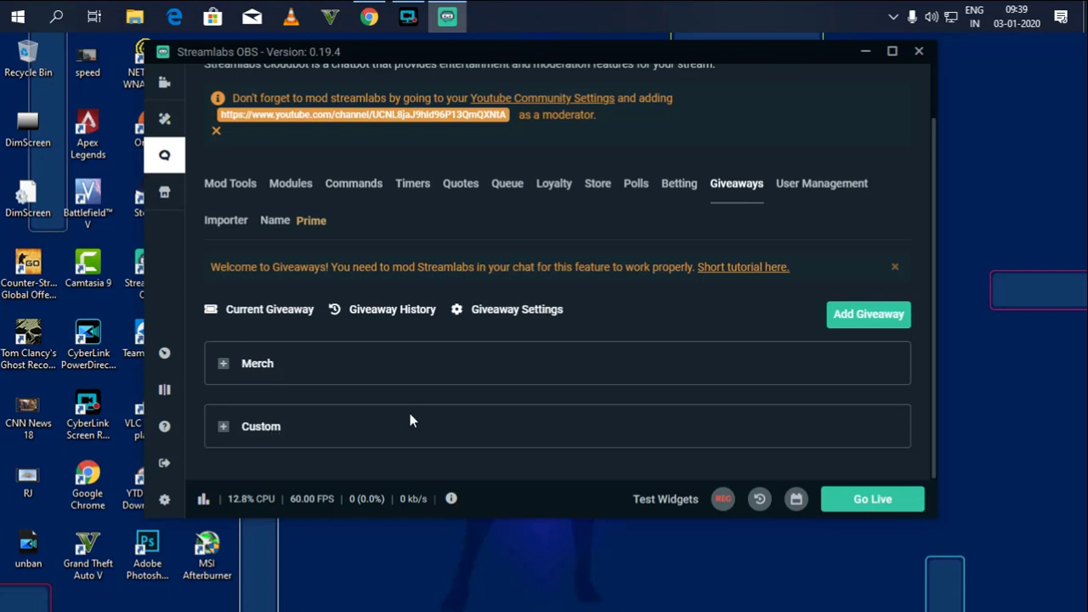
# Start a new Custom giveaway and name it '1st'.
pyautogui.click(838, 319)
pyautogui.click(855, 369)
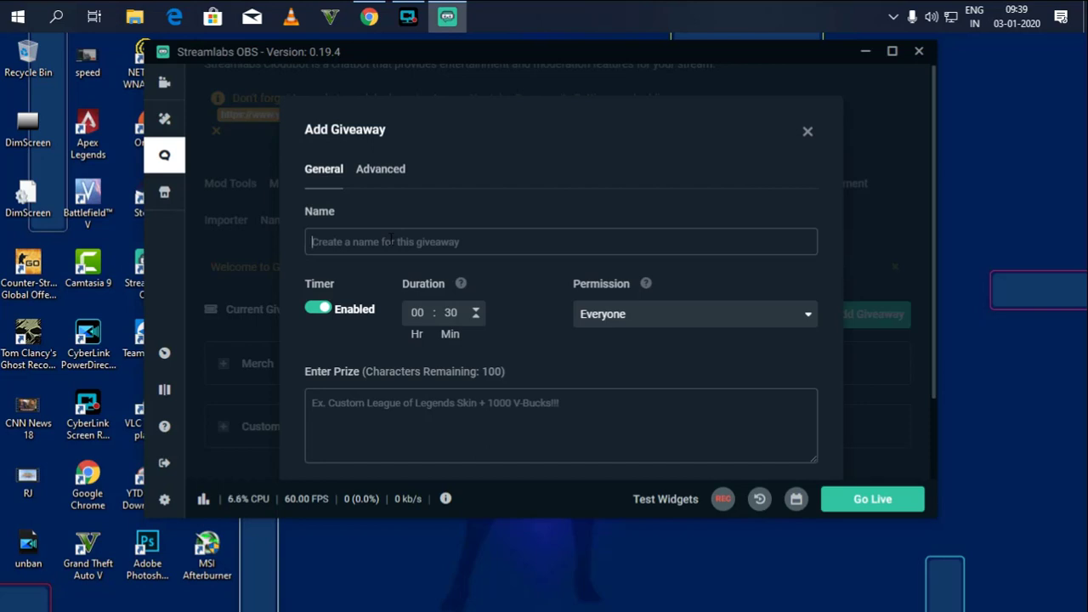
pyautogui.write('1st g')
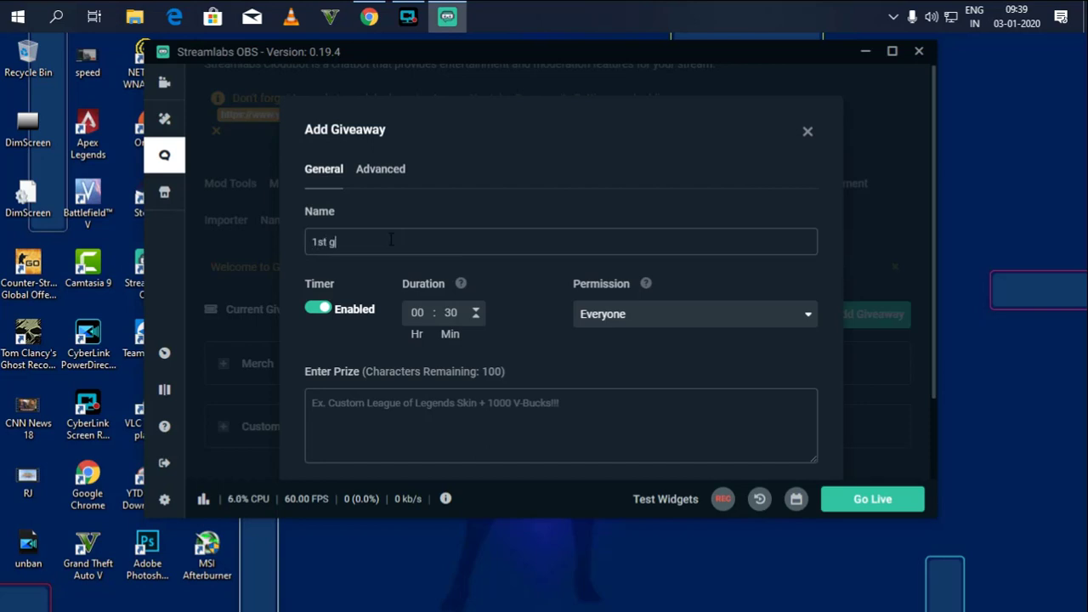
pyautogui.press('BackSpace')
# Set the giveaway Timer to Disabled.
pyautogui.click(322, 311)
pyautogui.click(318, 313)
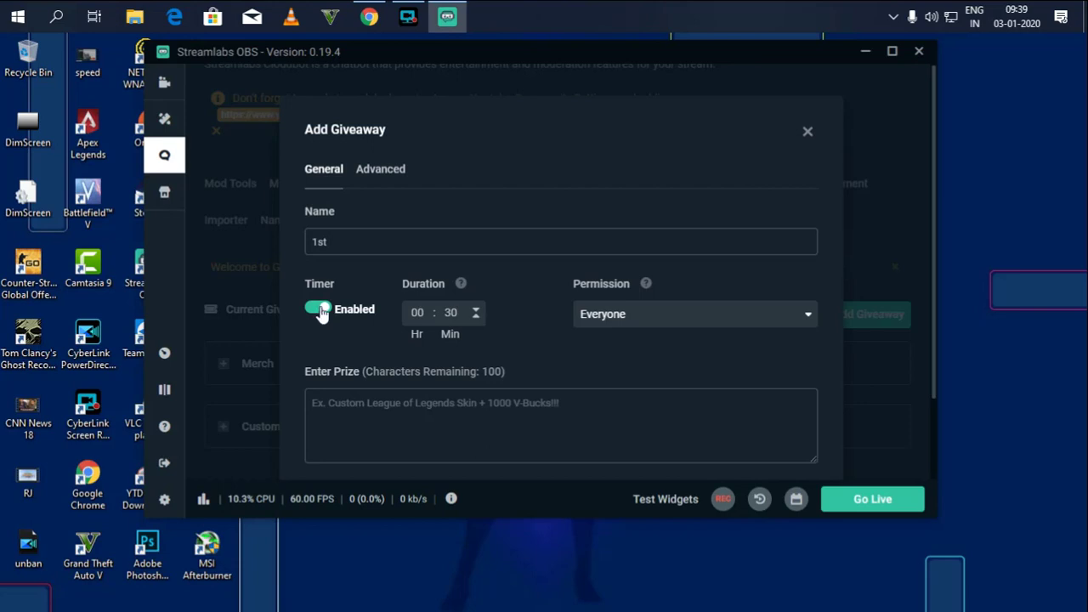
pyautogui.click(320, 311)
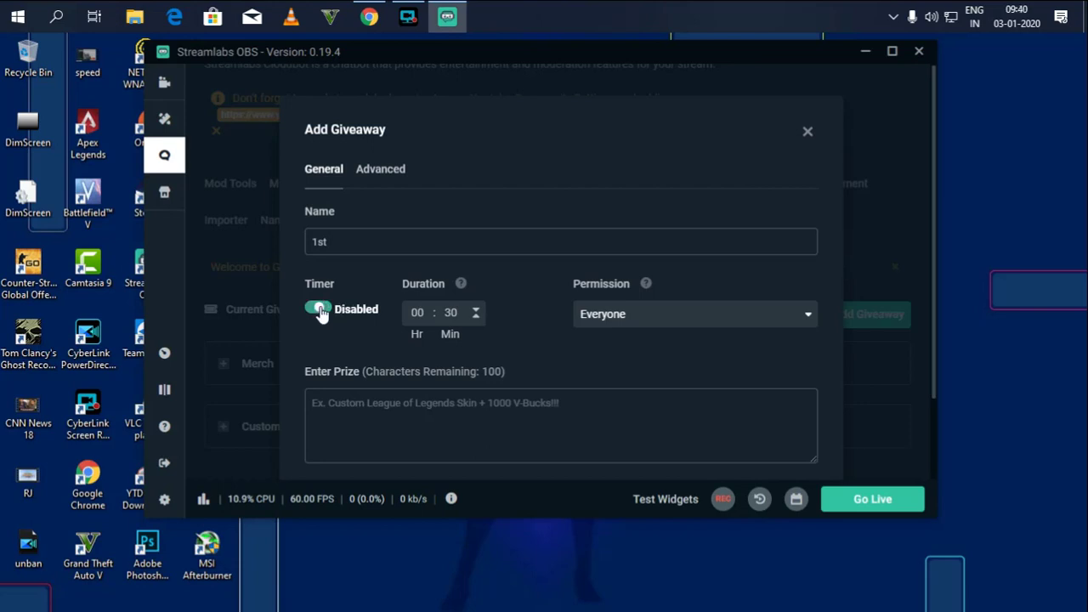
# Try the Subscribers and Subscribers & Moderators permissions, finally leaving entry permission at Everyone.
pyautogui.click(644, 321)
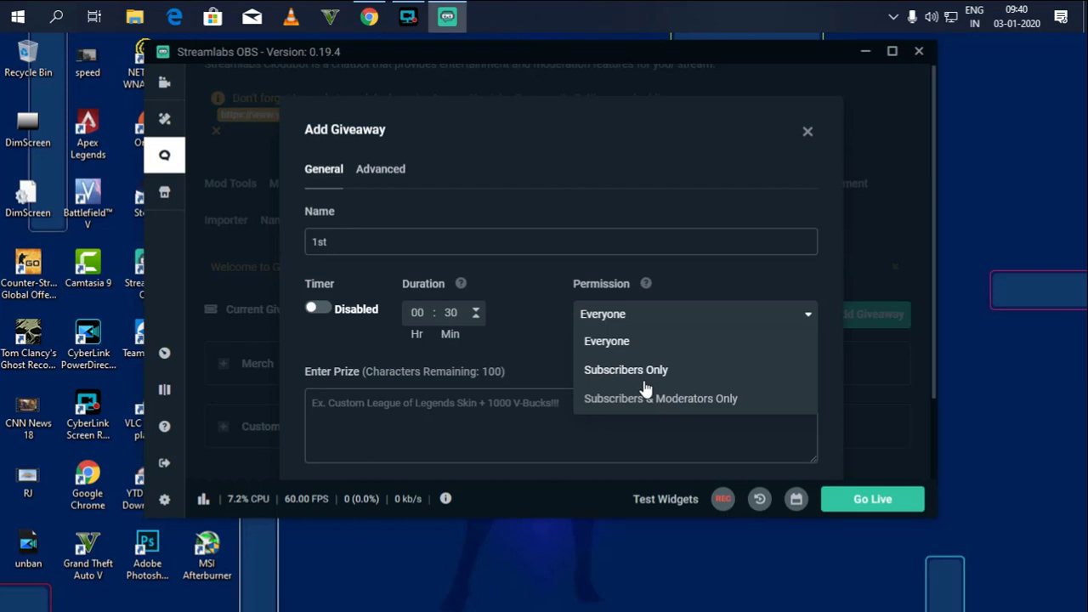
pyautogui.click(620, 316)
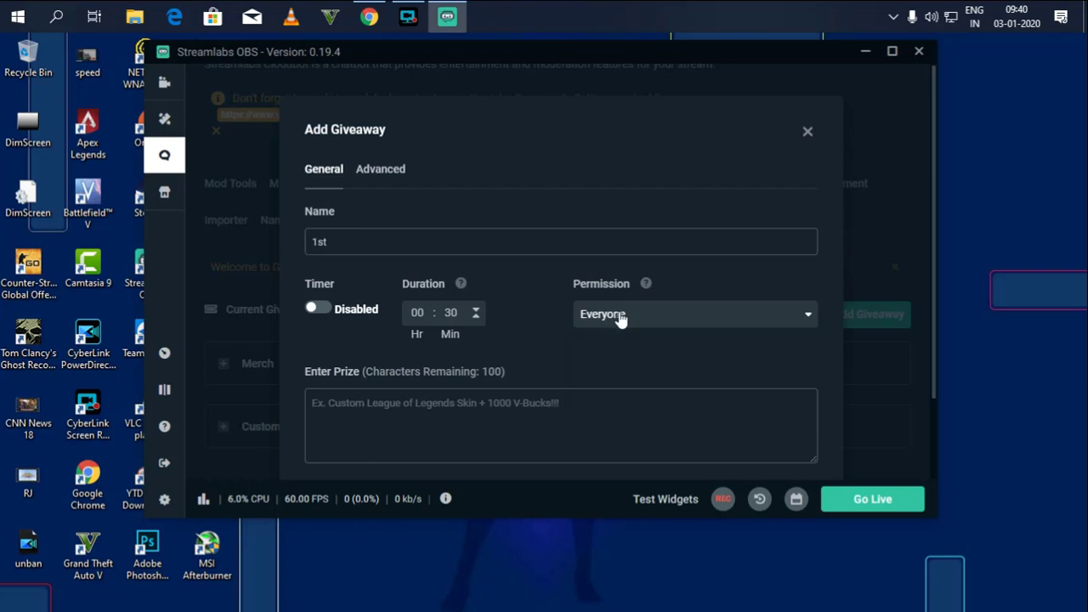
pyautogui.click(620, 316)
pyautogui.click(621, 369)
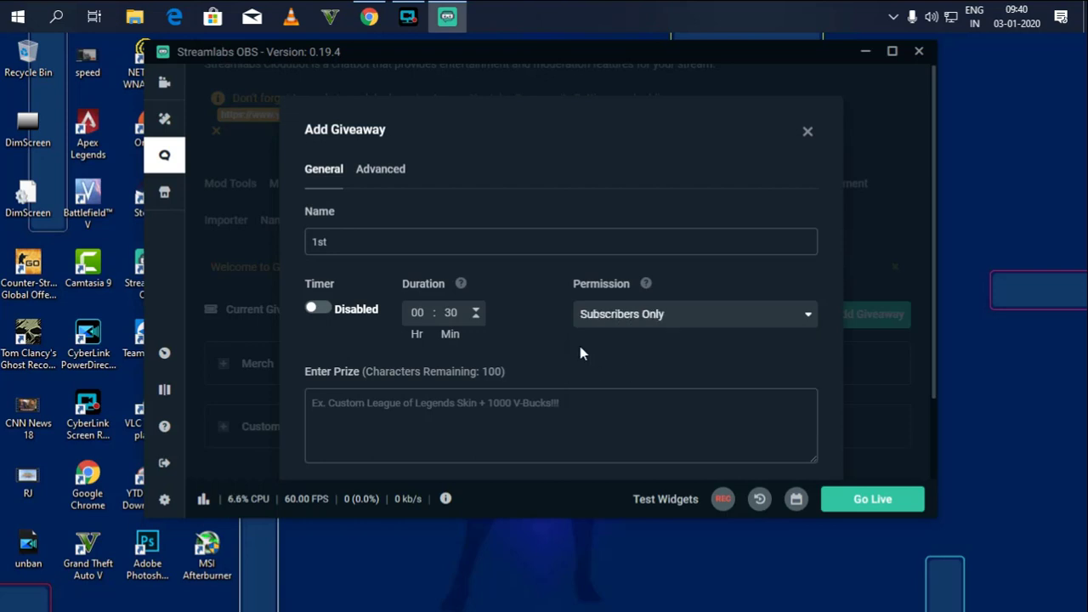
pyautogui.click(620, 327)
pyautogui.click(622, 399)
pyautogui.click(644, 319)
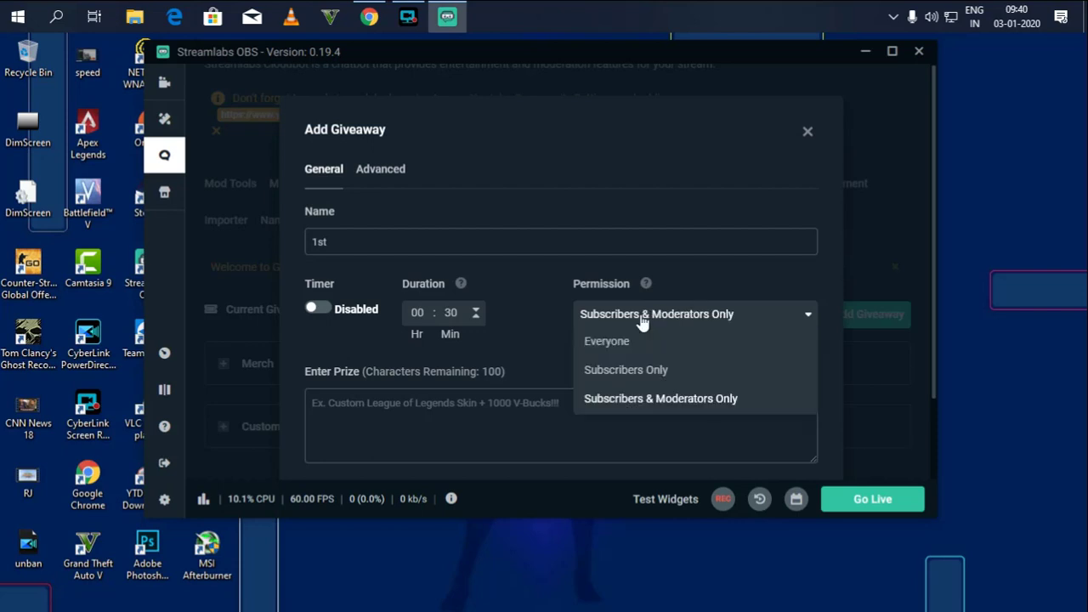
pyautogui.click(624, 341)
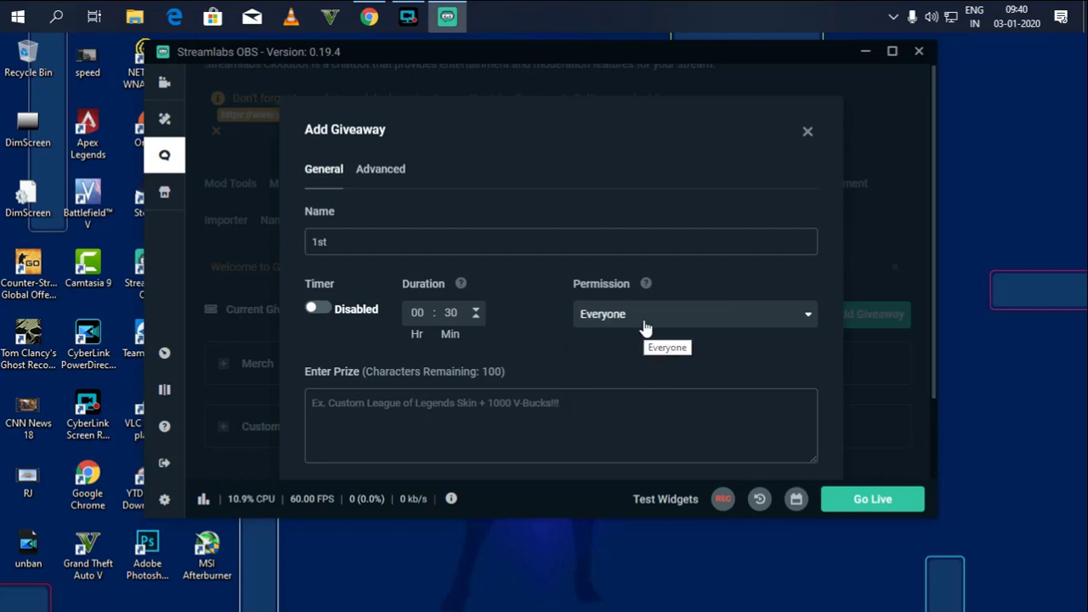
pyautogui.click(643, 326)
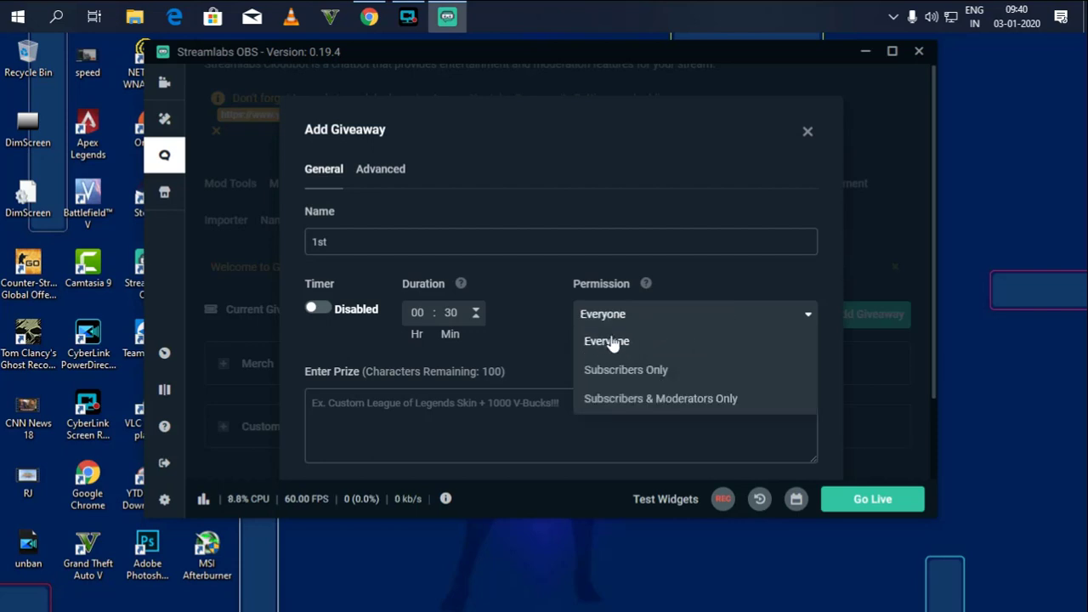
pyautogui.doubleClick(620, 314)
pyautogui.click(620, 376)
pyautogui.click(633, 324)
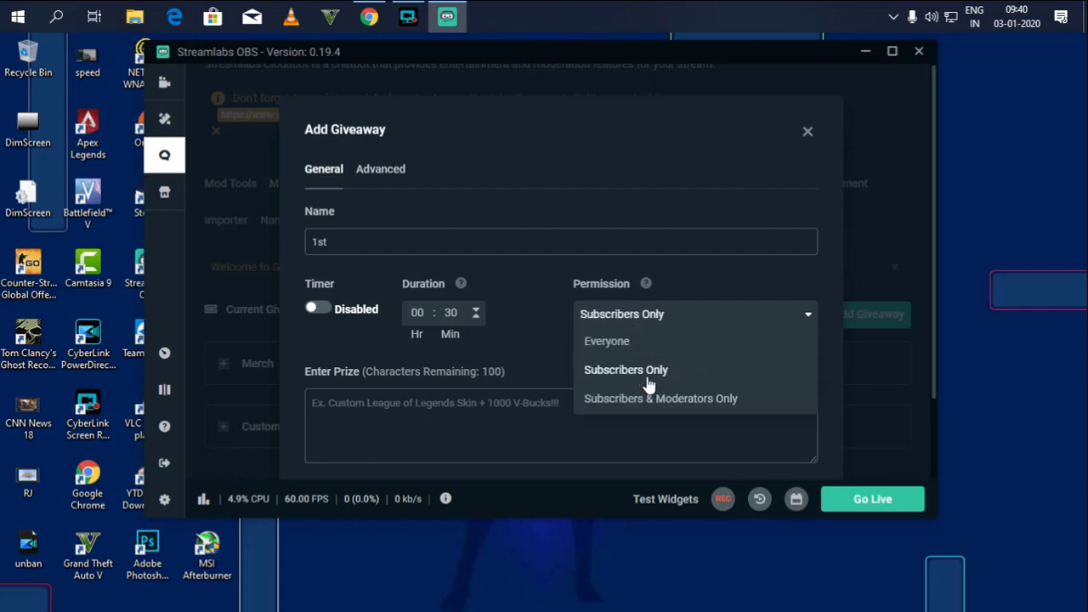
pyautogui.click(657, 399)
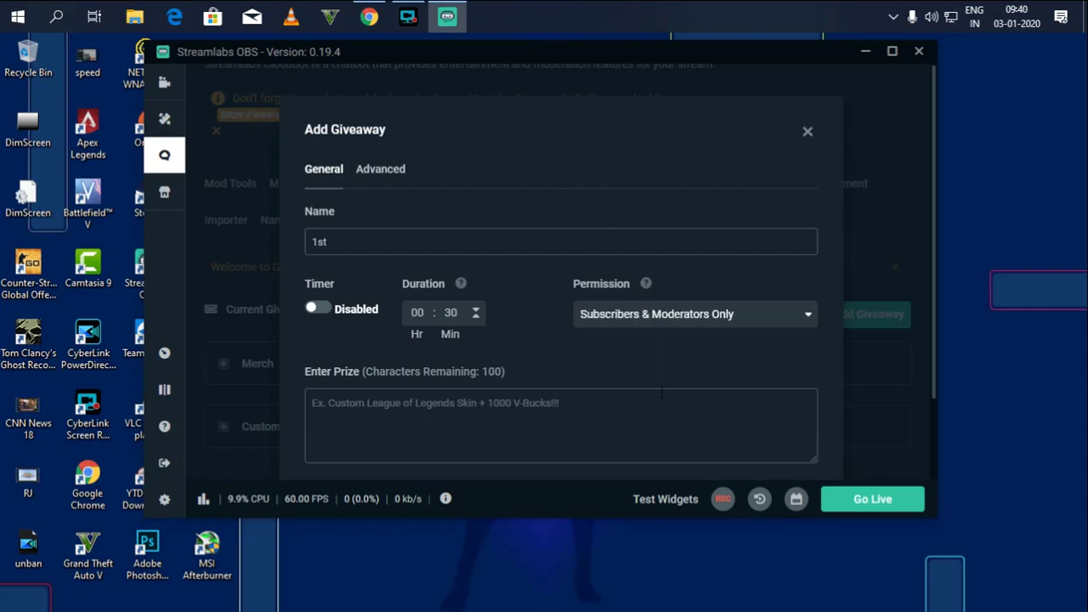
pyautogui.click(667, 322)
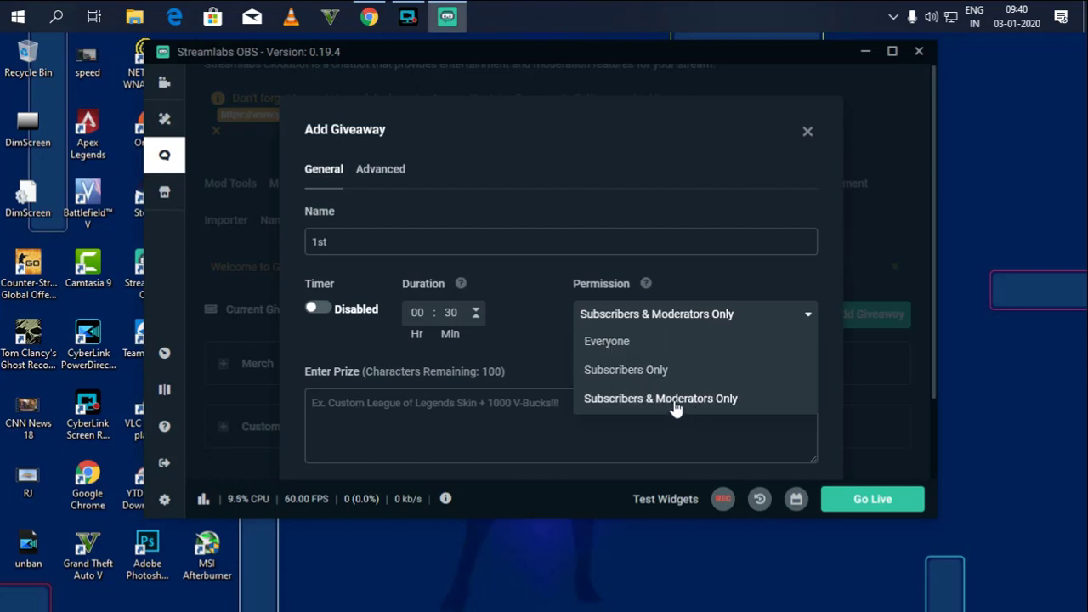
pyautogui.click(604, 341)
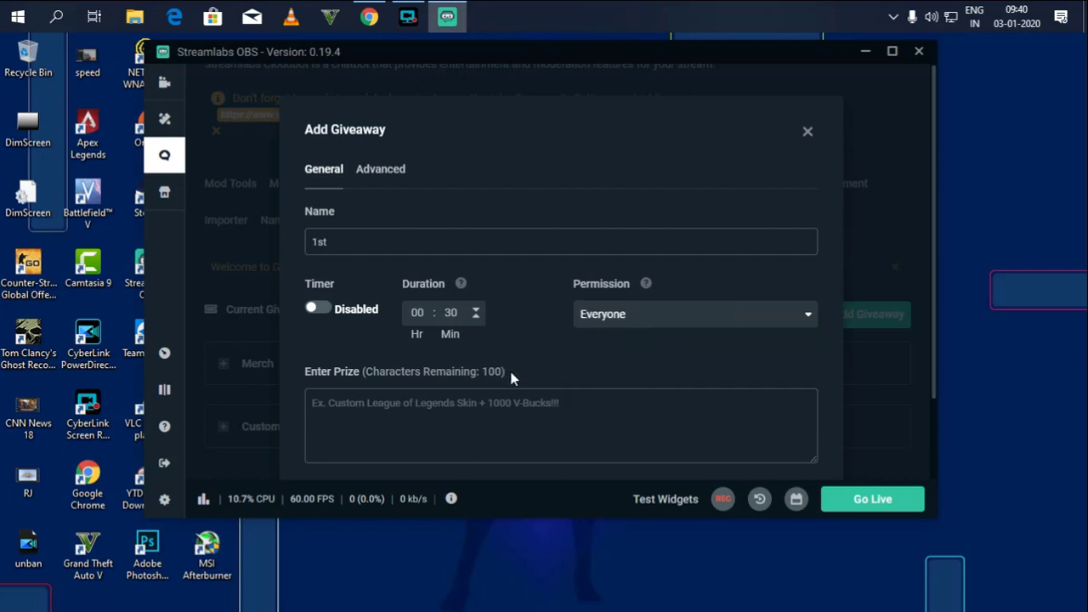
# Enter the prize text '8UC X 3Winners'.
pyautogui.click(451, 389)
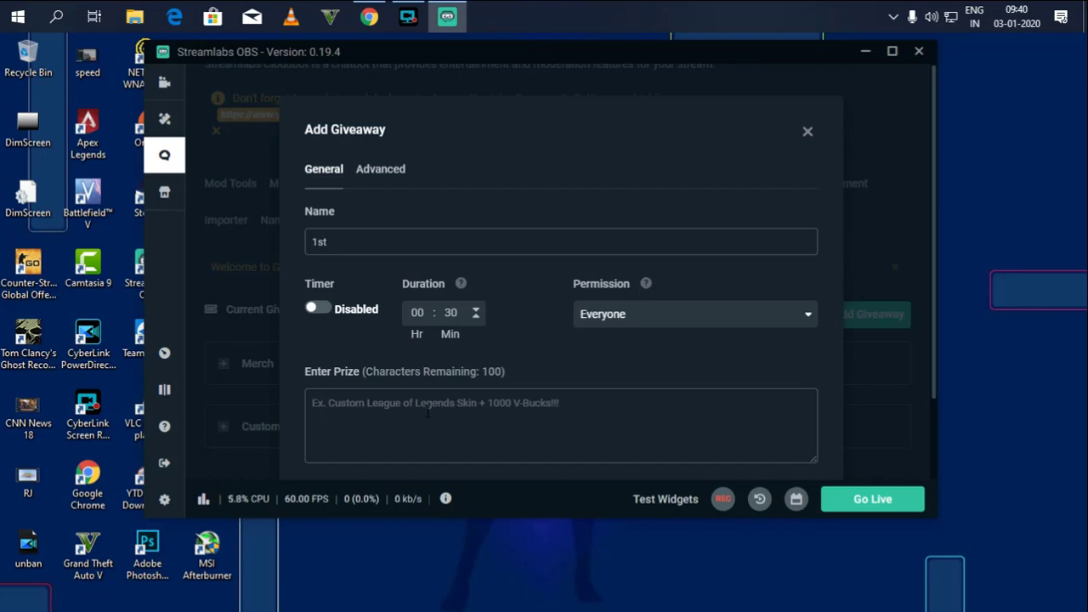
pyautogui.write('8UC')
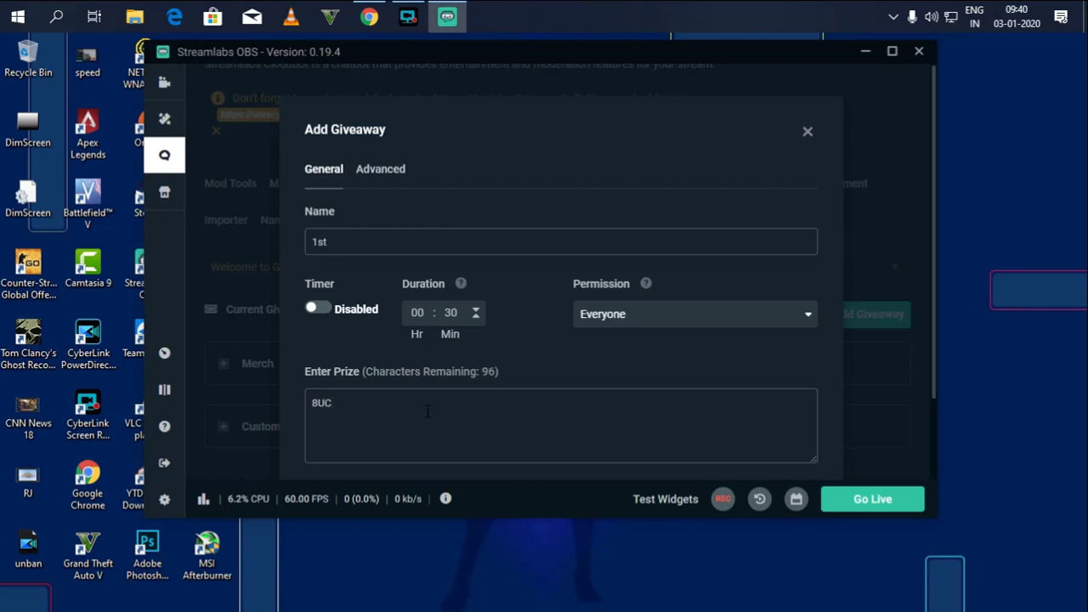
pyautogui.press('BackSpace')
pyautogui.write('X')
pyautogui.press('Left')
pyautogui.write('X 3Winners')
pyautogui.hotkey('ctrl', 'a')
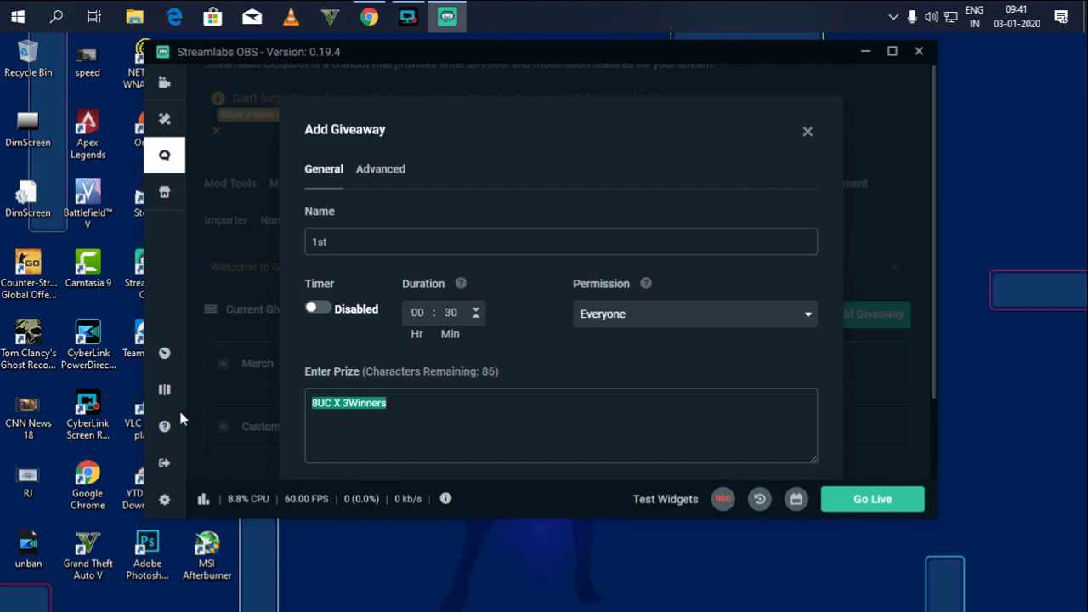
pyautogui.click(428, 417)
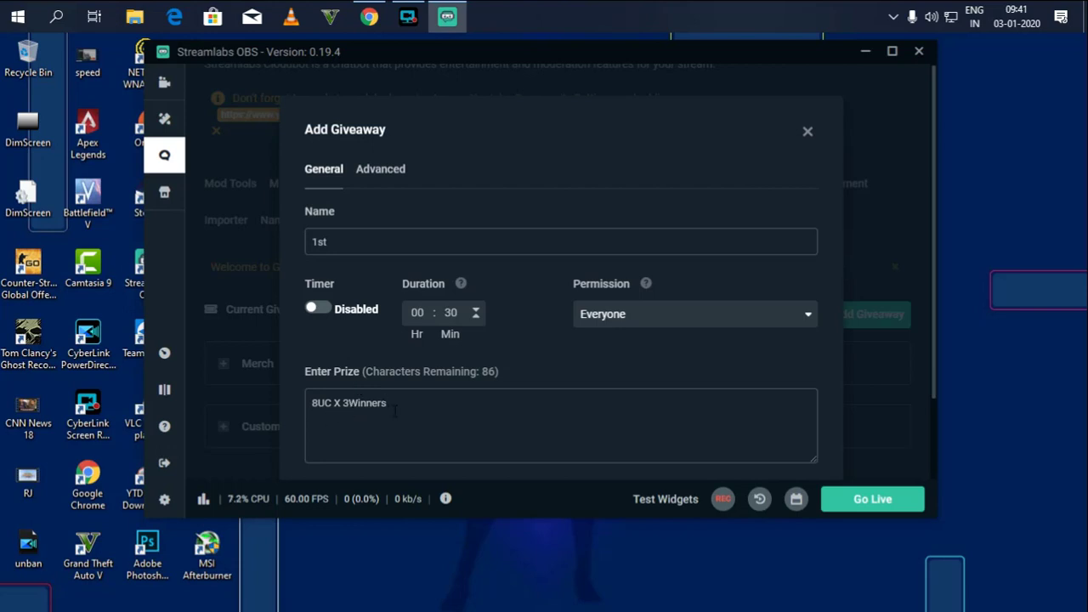
# Rename the giveaway from '1st' to '2nd Giveaway'.
pyautogui.moveTo(347, 238); pyautogui.dragTo(230, 233)
pyautogui.write('2nd Giveaway')
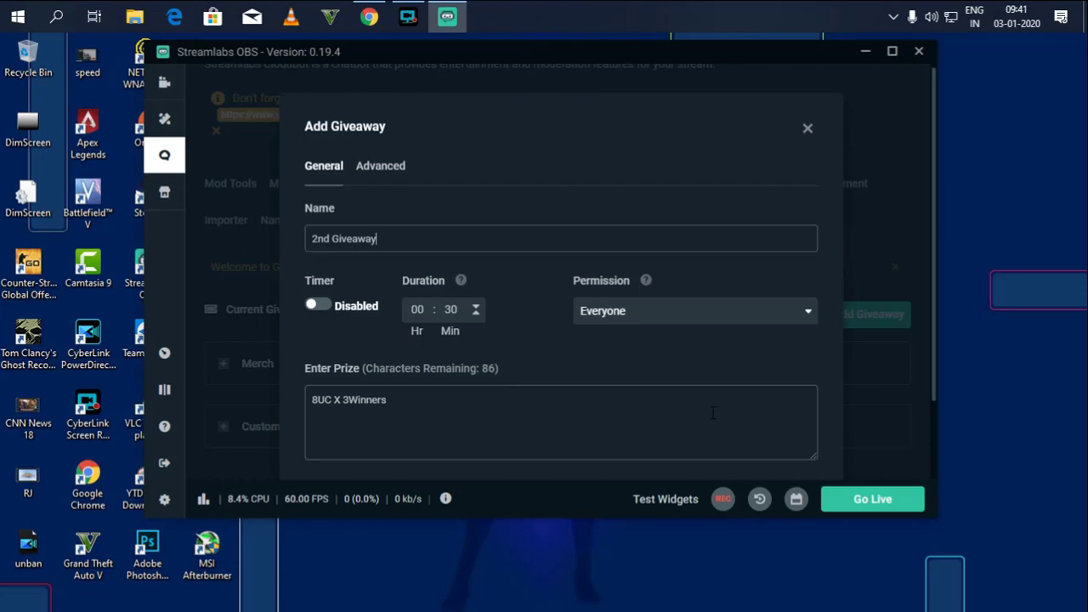
pyautogui.scroll(-2, 728, 404)
# Create the giveaway, then edit its entry command in Giveaway Settings toward Giveaway2.
pyautogui.click(780, 420)
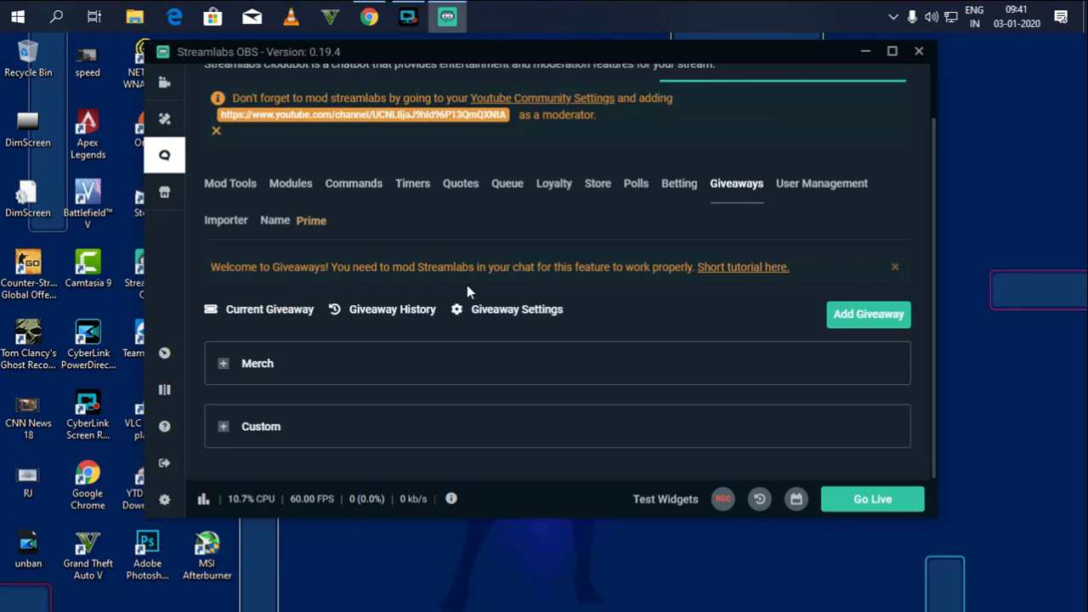
pyautogui.click(508, 320)
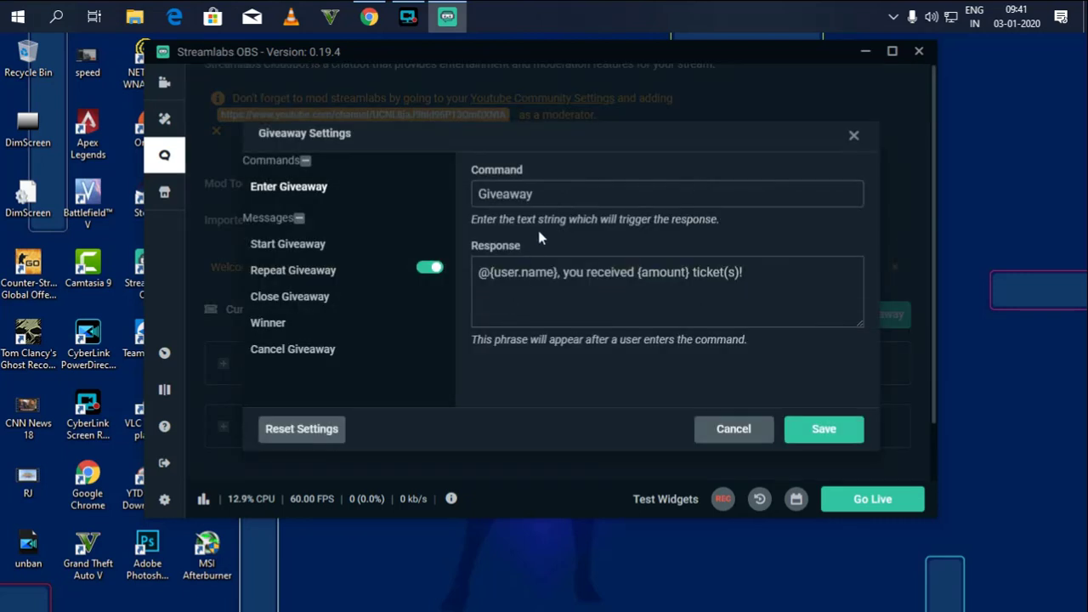
pyautogui.doubleClick(508, 190)
pyautogui.press('BackSpace')
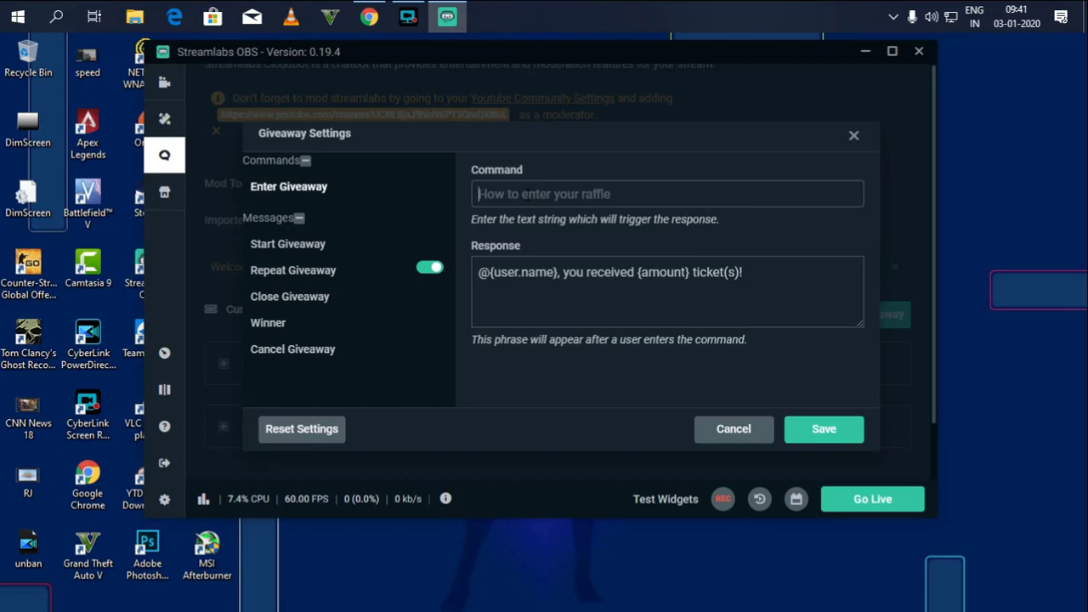
pyautogui.write('Givea')
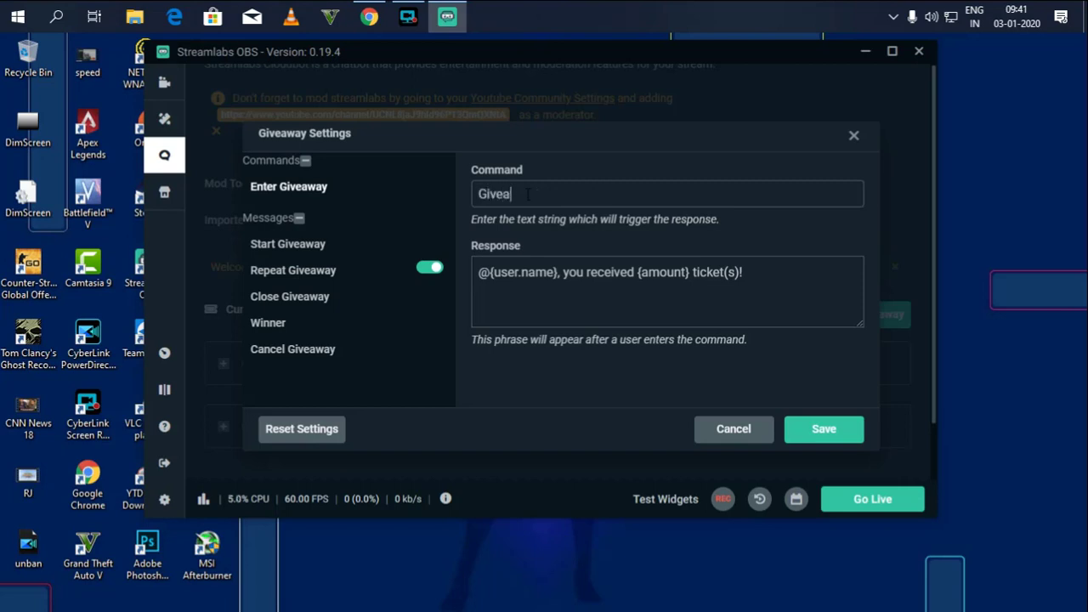
pyautogui.write('way2')
pyautogui.hotkey('ctrl', 'a')
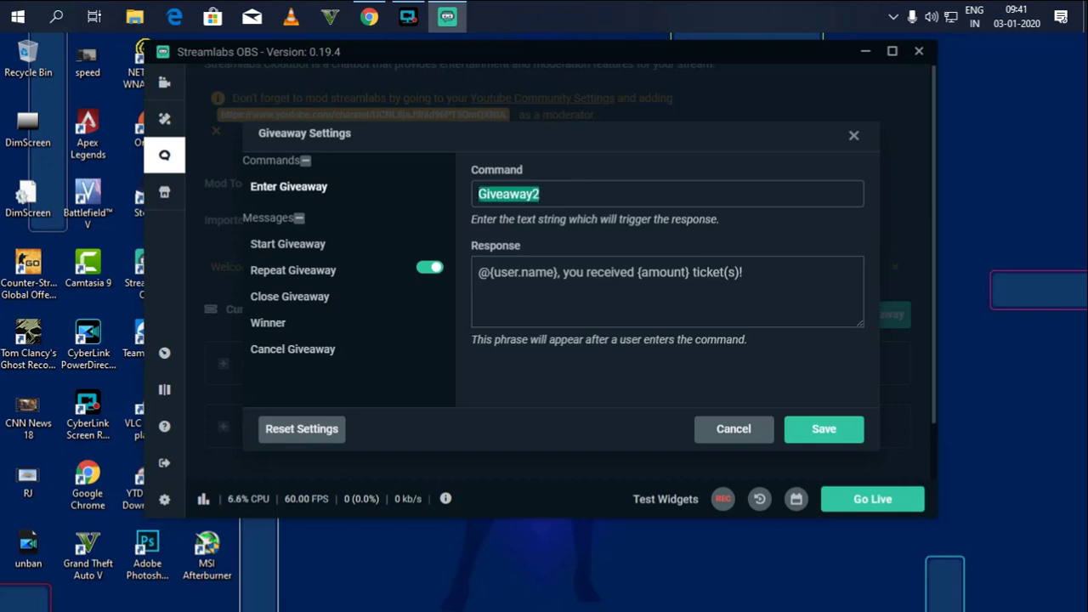
pyautogui.write('Hfj')
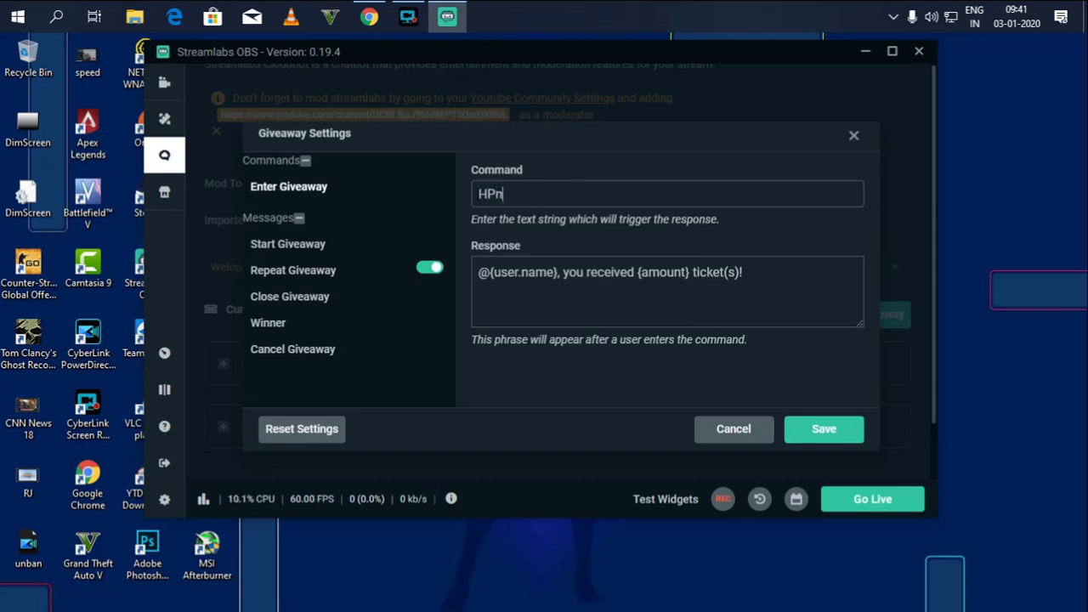
pyautogui.press('BackSpace')
pyautogui.press('BackSpace')
pyautogui.press('BackSpace')
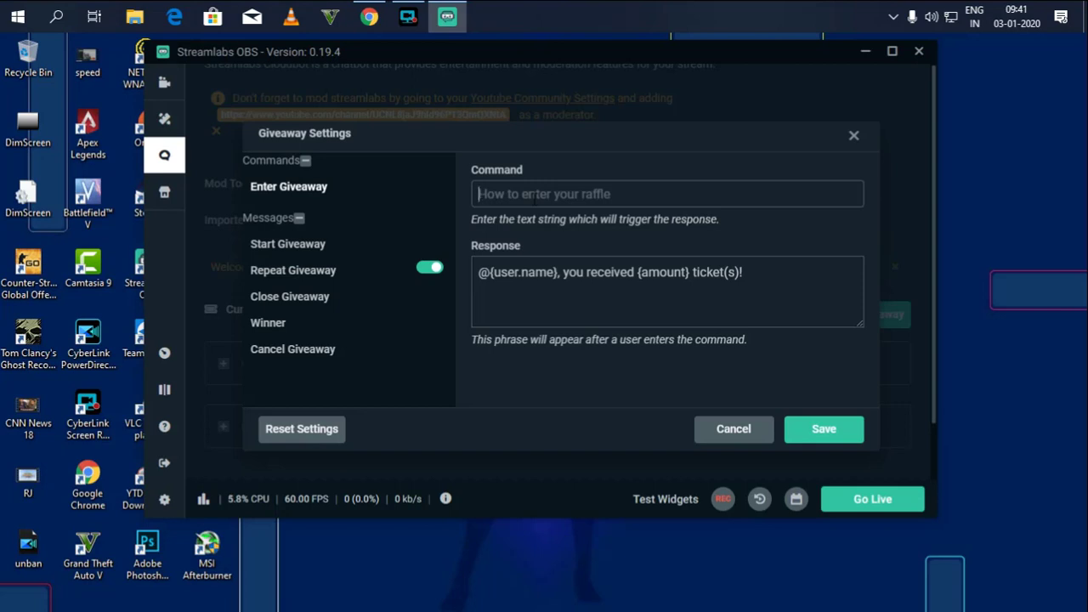
pyautogui.write('PR')
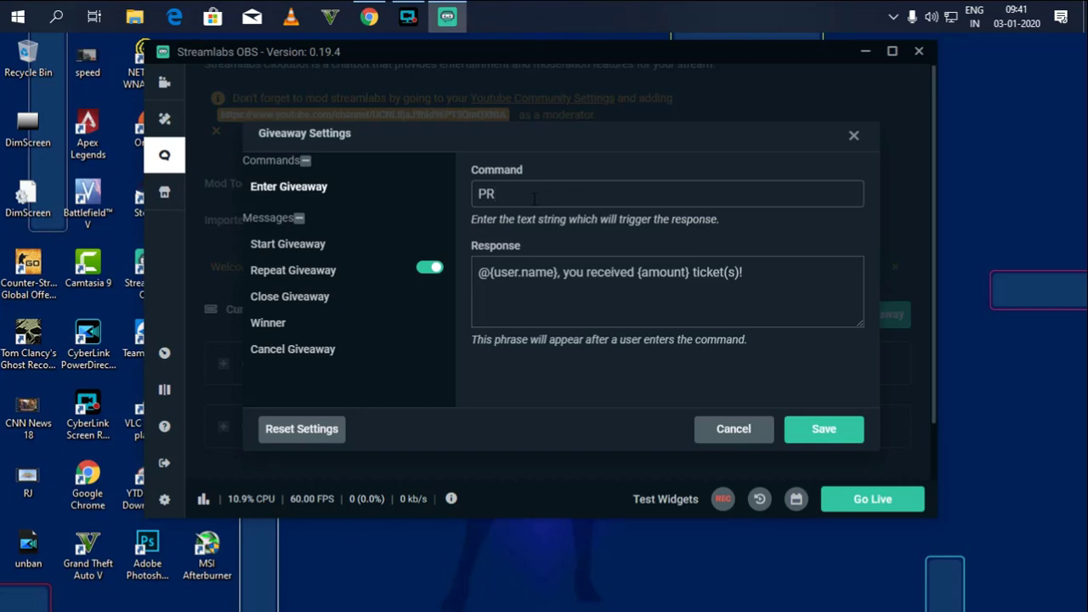
pyautogui.hotkey('shift', 'Left')
pyautogui.hotkey('shift', 'Left')
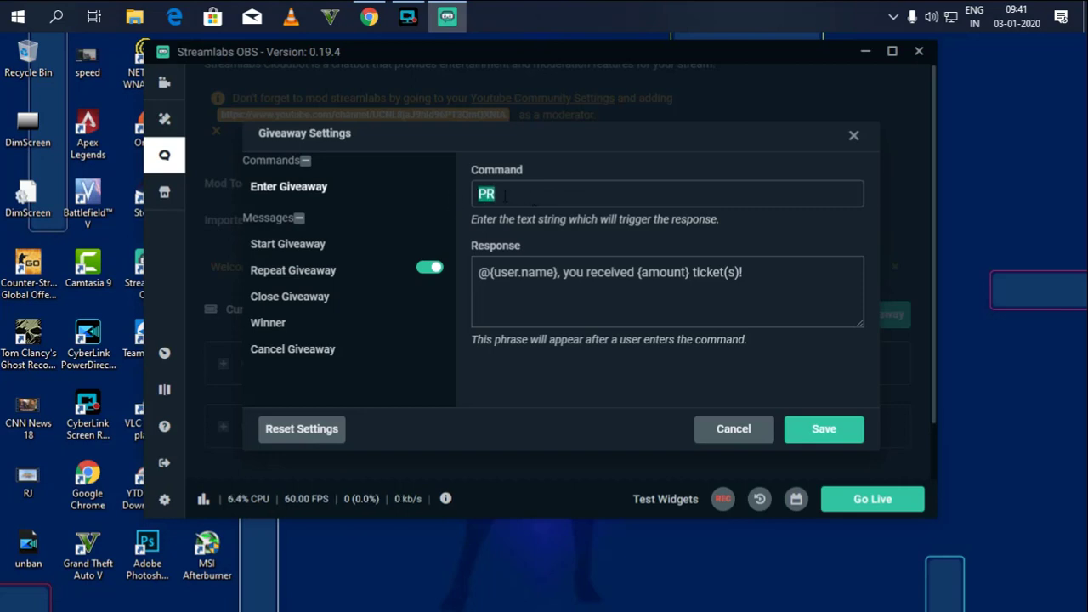
pyautogui.write('Giveaway2')
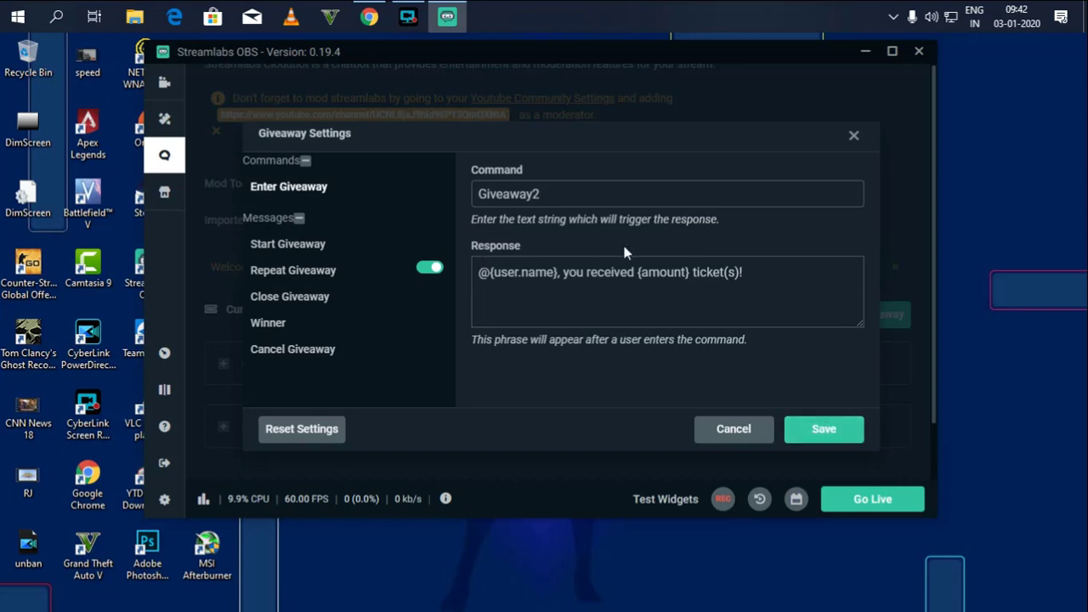
# Reset the giveaway settings, set the command to Giveaway2, save, and return to the Editor.
pyautogui.click(276, 432)
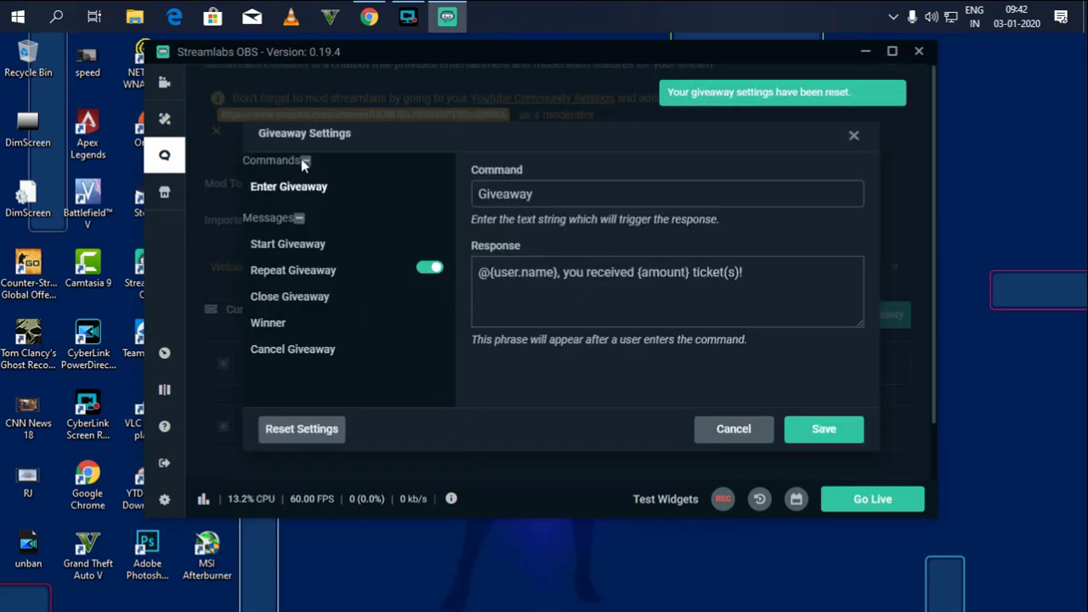
pyautogui.click(556, 200)
pyautogui.write('2')
pyautogui.click(821, 429)
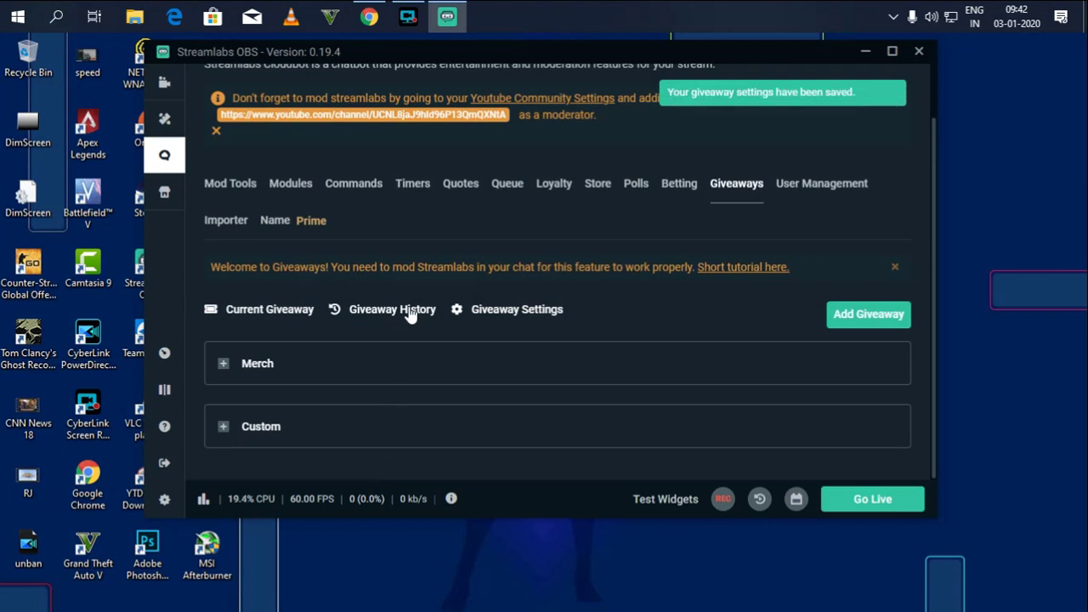
pyautogui.click(164, 84)
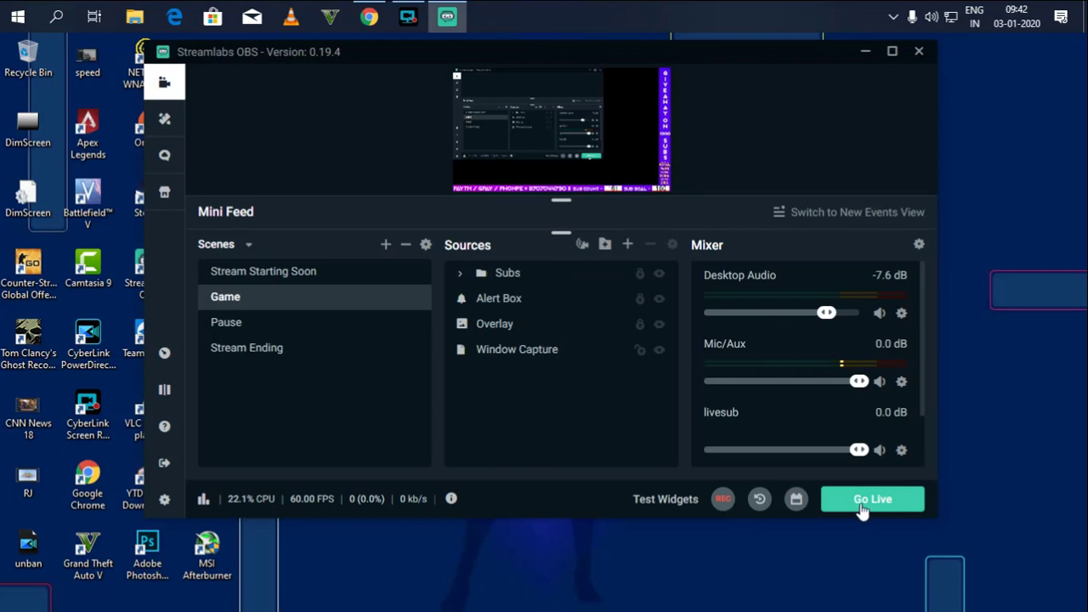
# In Cloudbot's Giveaways tab, expand Custom and start the 8UC X 3Winners giveaway.
pyautogui.click(168, 154)
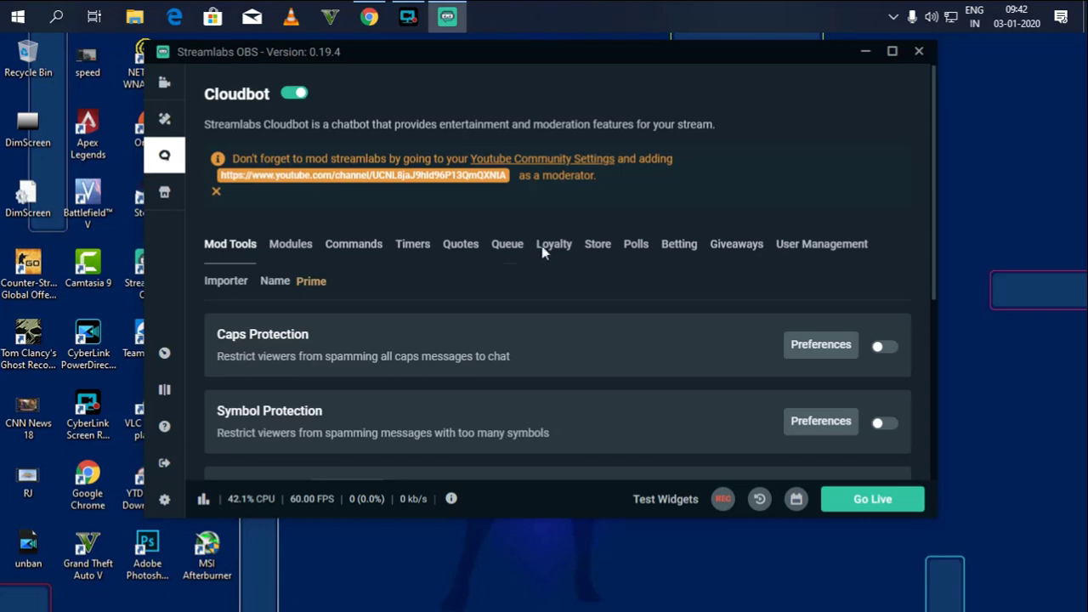
pyautogui.click(736, 244)
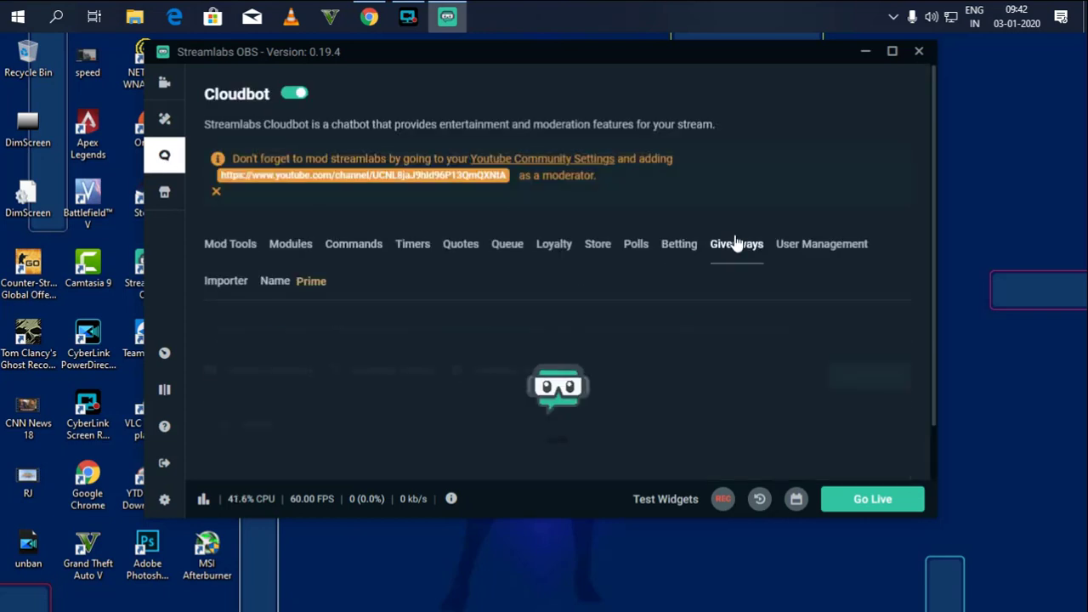
pyautogui.scroll(-1, 736, 243)
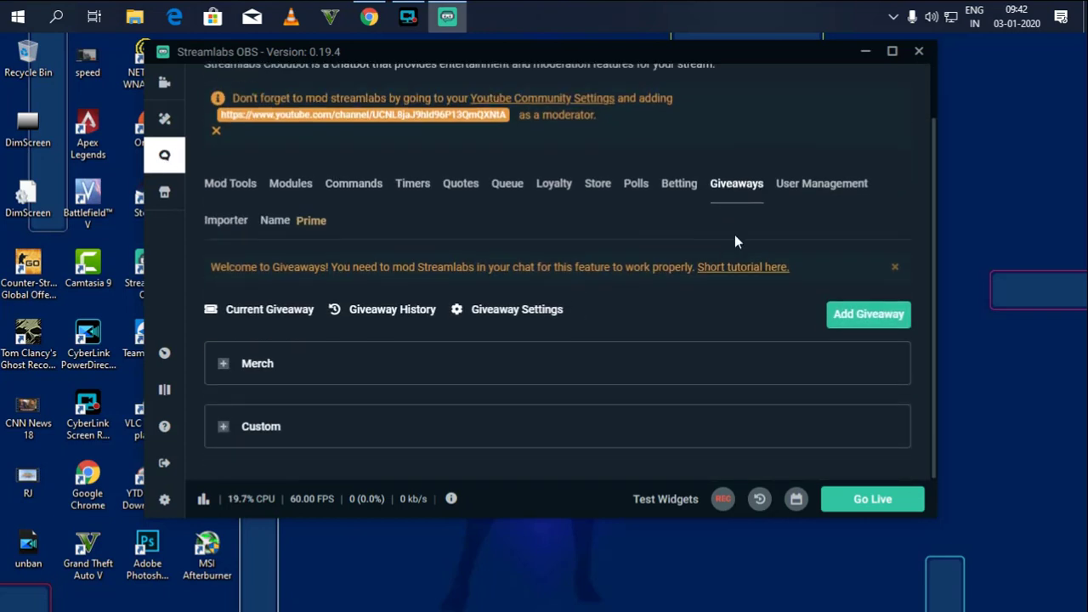
pyautogui.click(236, 428)
pyautogui.scroll(-3, 429, 387)
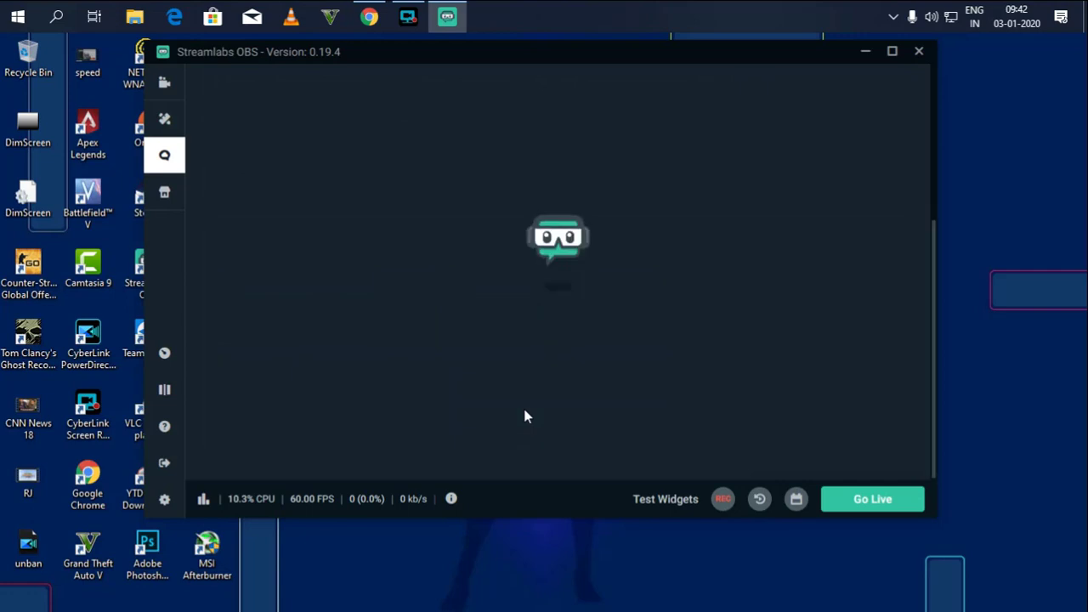
# Maximize the Streamlabs OBS window and check that the giveaway shows 0 users and 0 tickets.
pyautogui.click(892, 51)
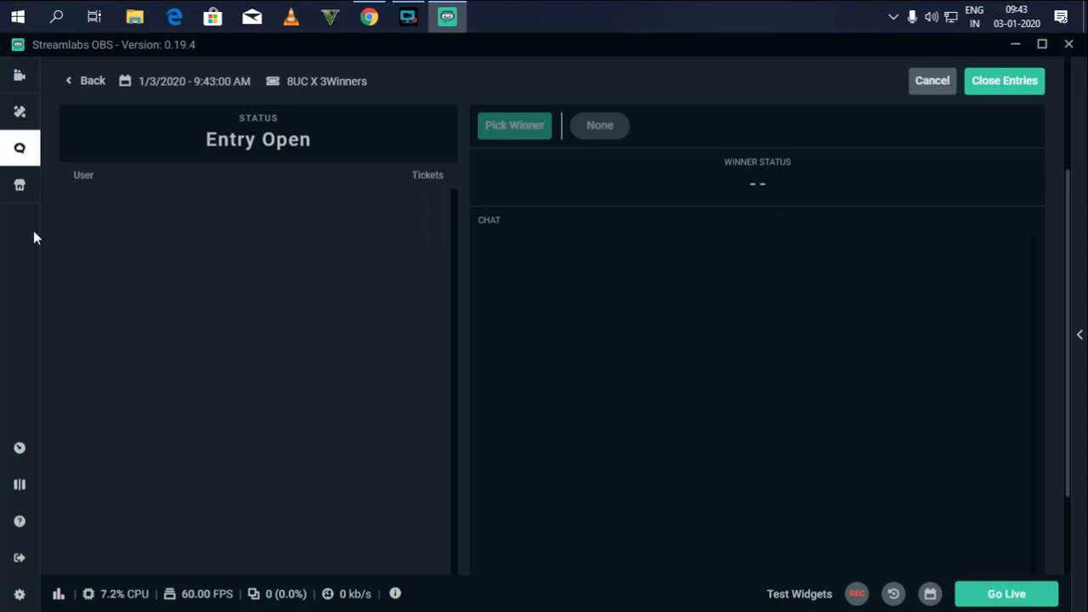
pyautogui.scroll(-3, 297, 314)
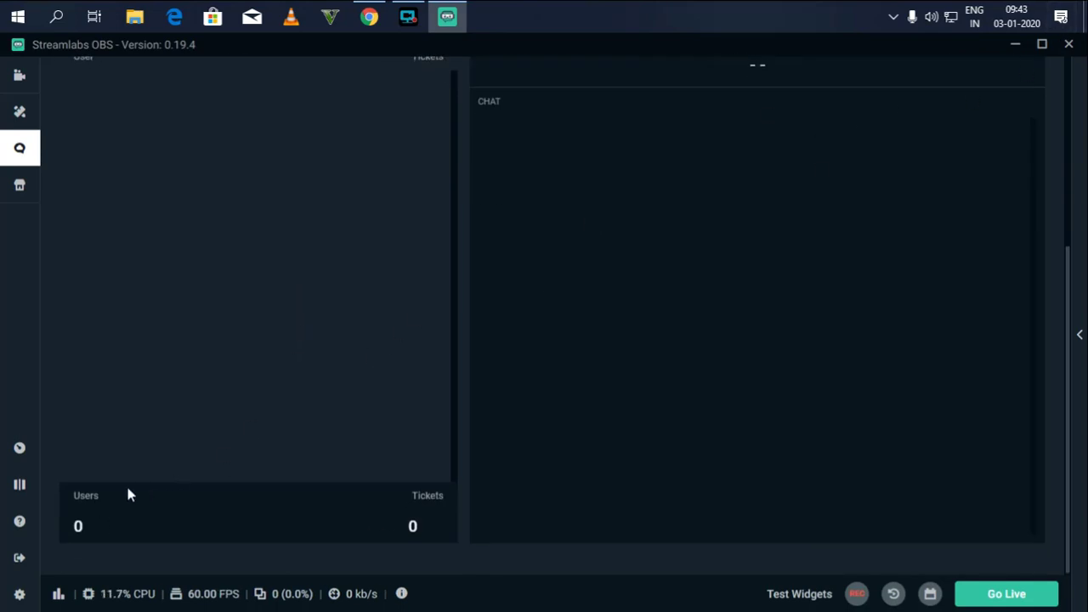
pyautogui.doubleClick(415, 521)
pyautogui.moveTo(99, 516); pyautogui.dragTo(94, 515)
pyautogui.scroll(1, 153, 501)
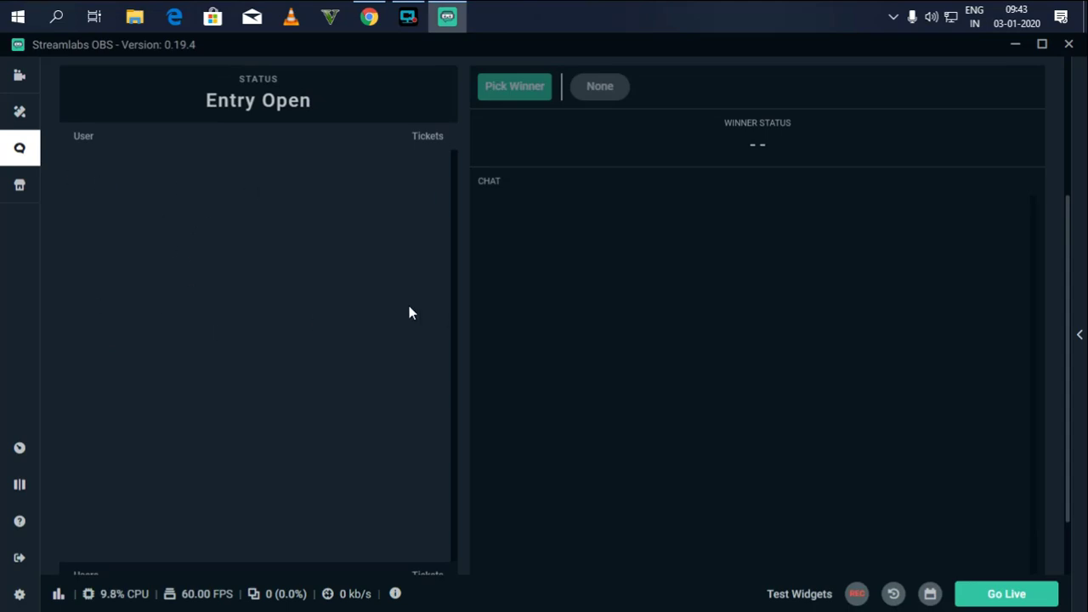
pyautogui.scroll(3, 417, 307)
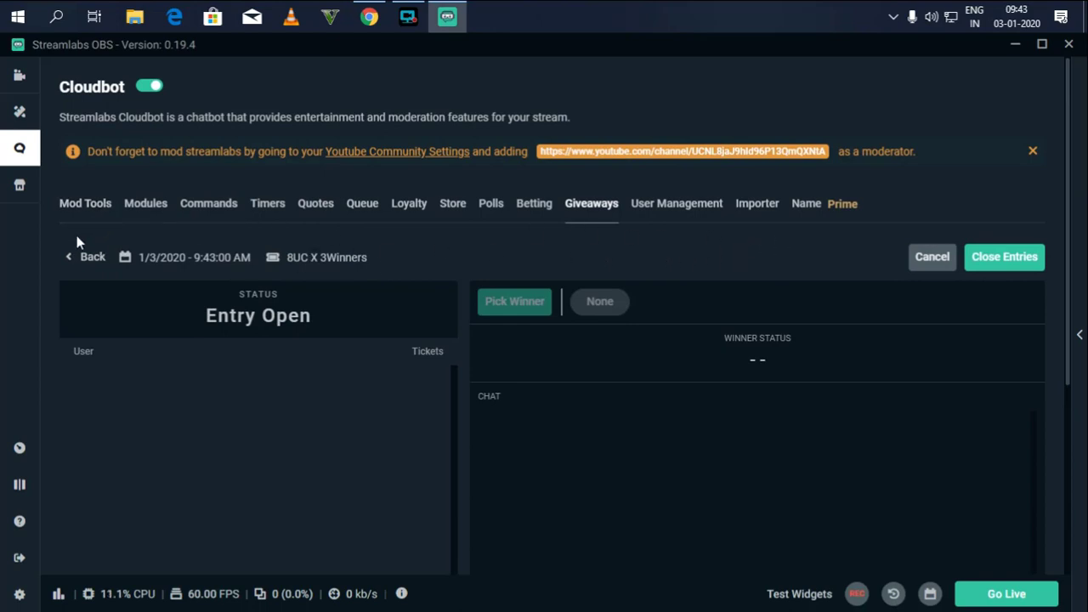
# Close entries for the 8UC X 3Winners giveaway so its status reads Entry Closed.
pyautogui.scroll(-1, 462, 236)
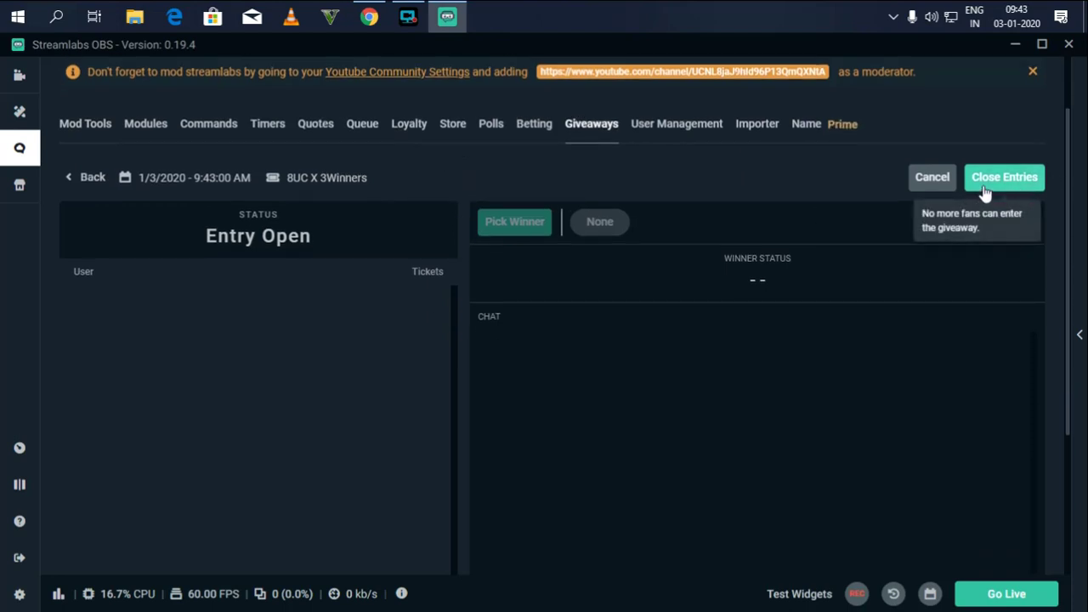
pyautogui.click(988, 187)
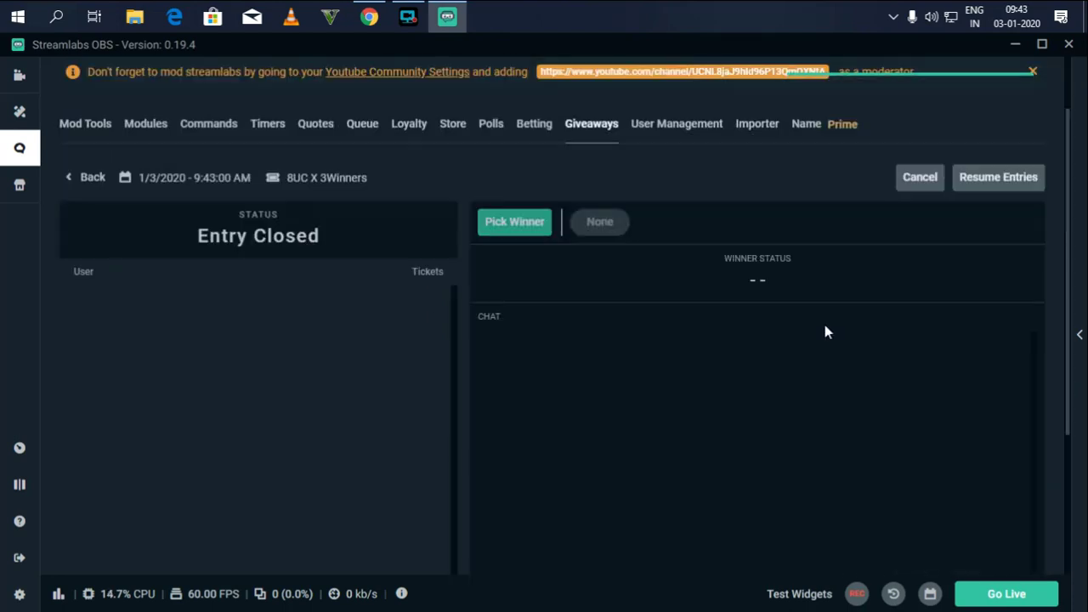
pyautogui.scroll(-1, 172, 257)
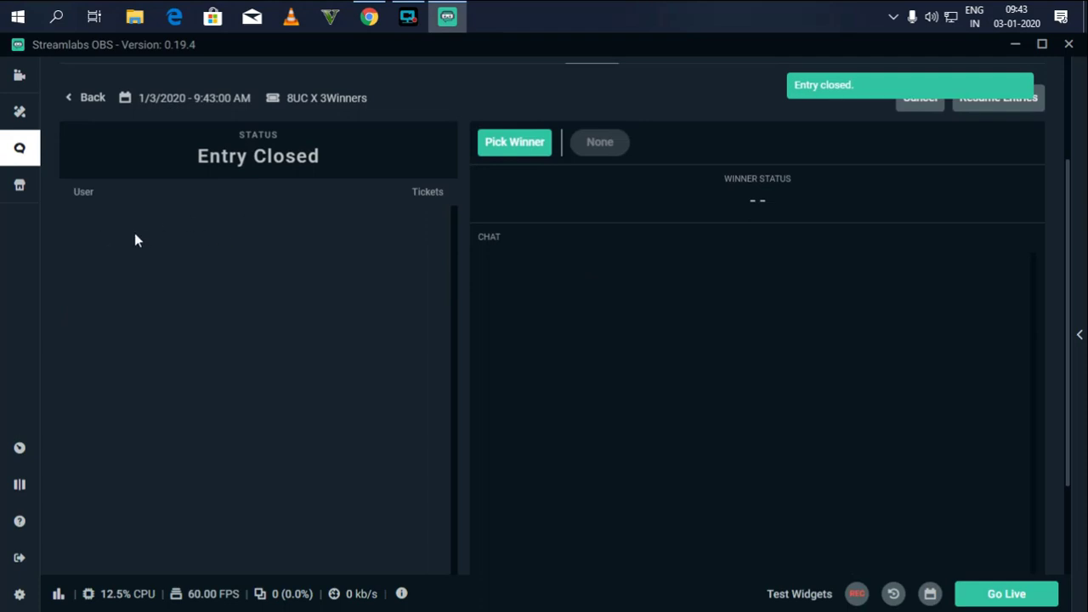
pyautogui.scroll(1, 466, 262)
# Try picking a winner from the giveaway's entries.
pyautogui.click(513, 222)
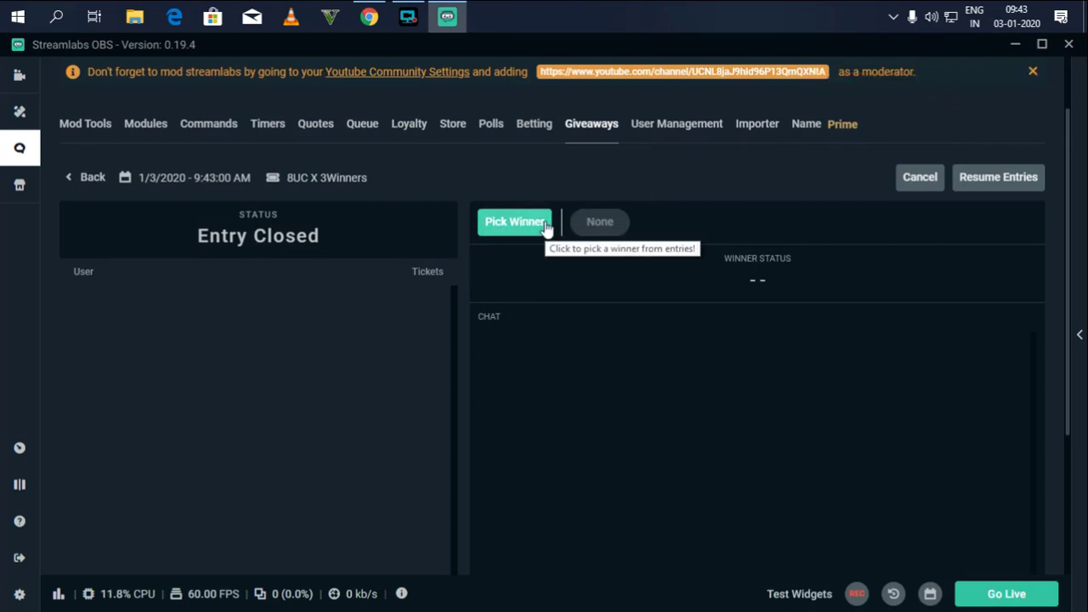
pyautogui.scroll(-1, 546, 228)
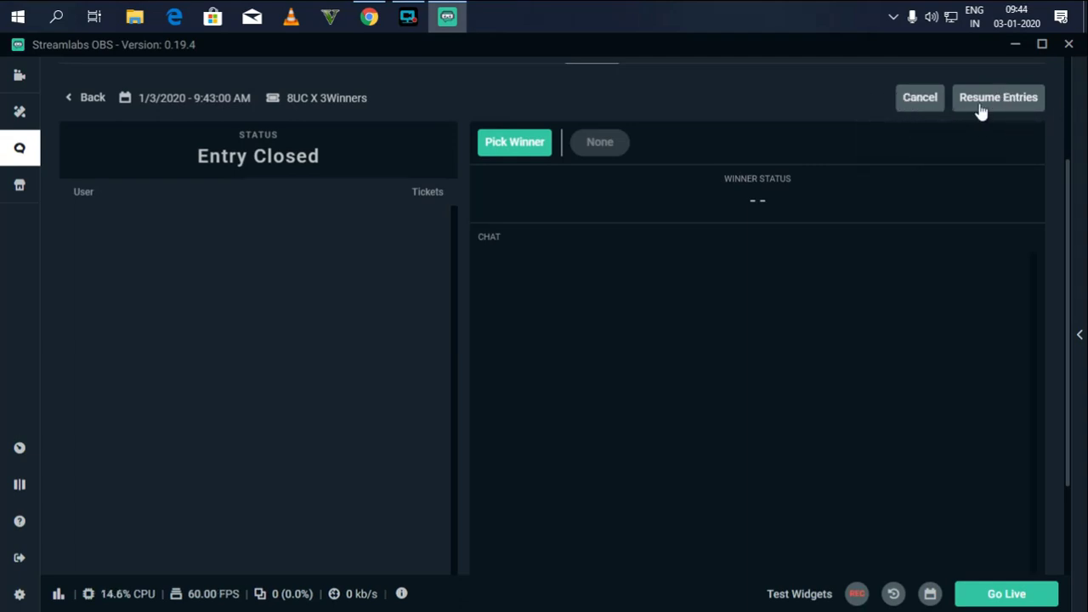
pyautogui.scroll(2, 976, 158)
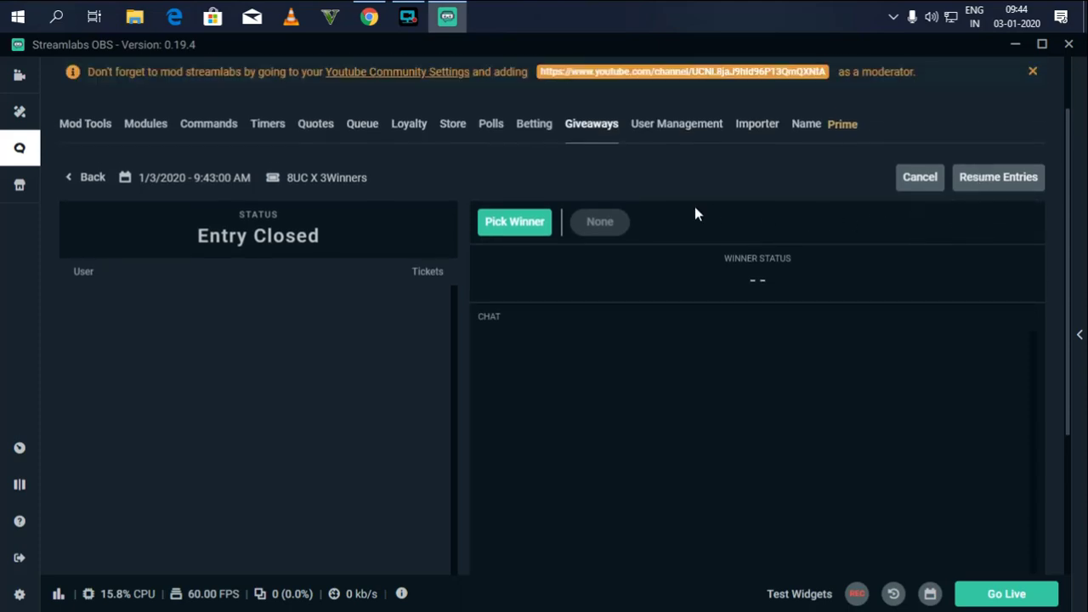